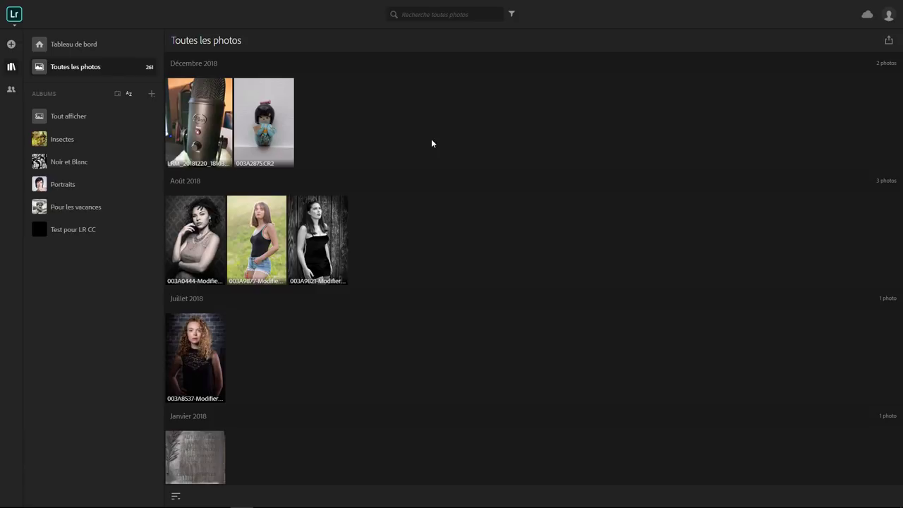
# Search all photos for 'oiseau', returning 5 bird photos
pyautogui.scroll(-5, 438, 191)
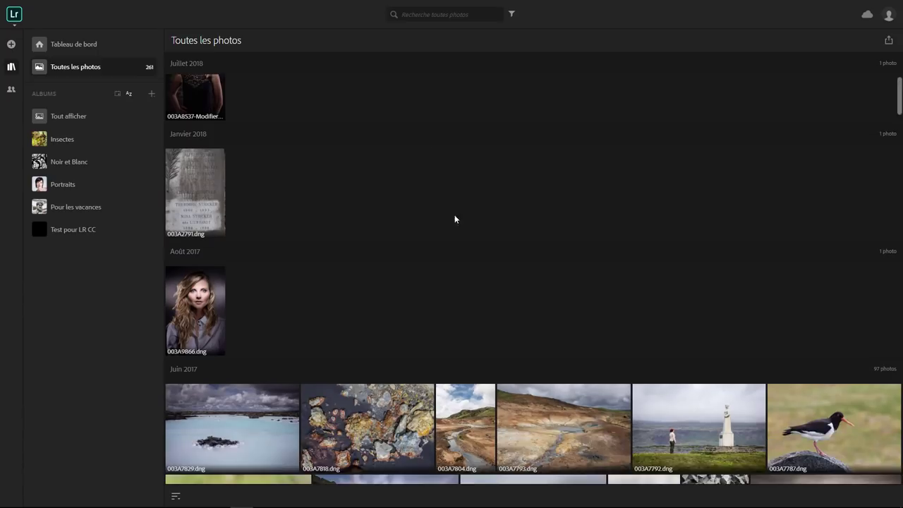
pyautogui.scroll(-5, 457, 215)
pyautogui.scroll(-5, 459, 215)
pyautogui.scroll(-2, 454, 223)
pyautogui.scroll(5, 455, 225)
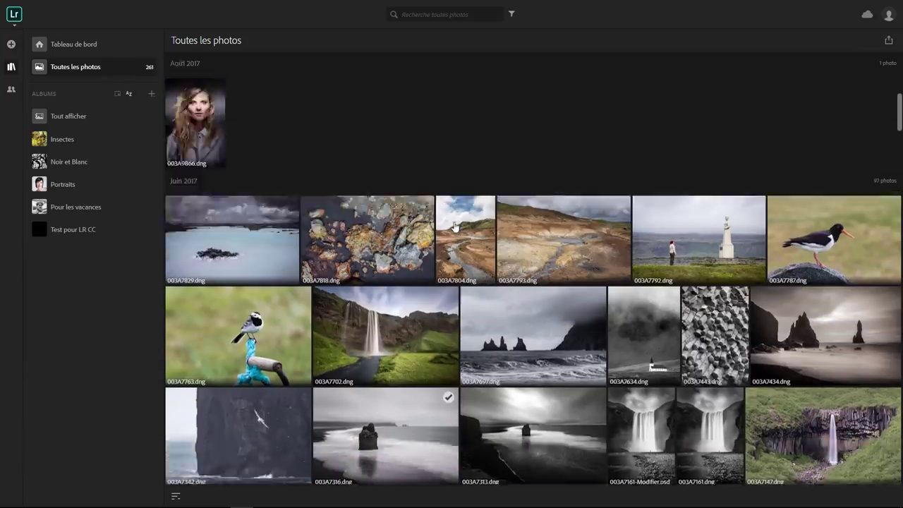
pyautogui.scroll(1, 453, 227)
pyautogui.scroll(-5, 453, 227)
pyautogui.scroll(-2, 454, 228)
pyautogui.scroll(-5, 455, 227)
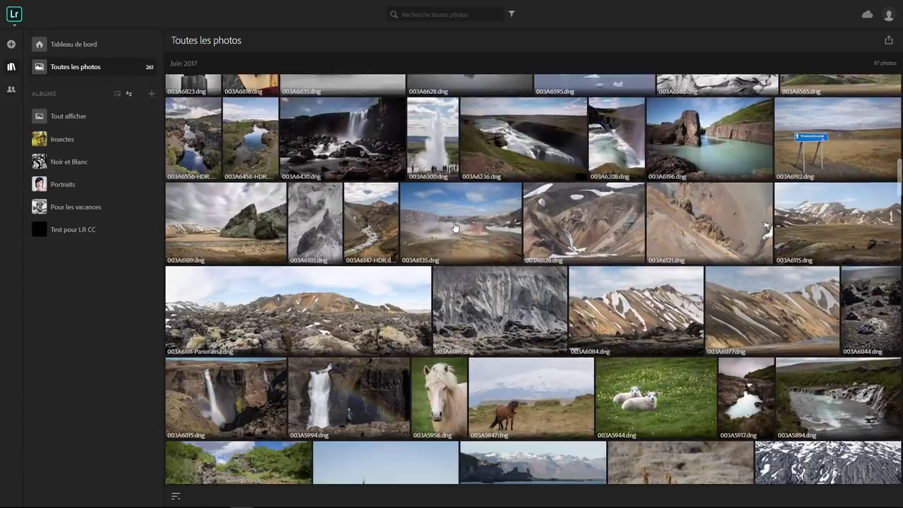
pyautogui.scroll(-3, 454, 227)
pyautogui.scroll(-2, 455, 227)
pyautogui.scroll(5, 455, 227)
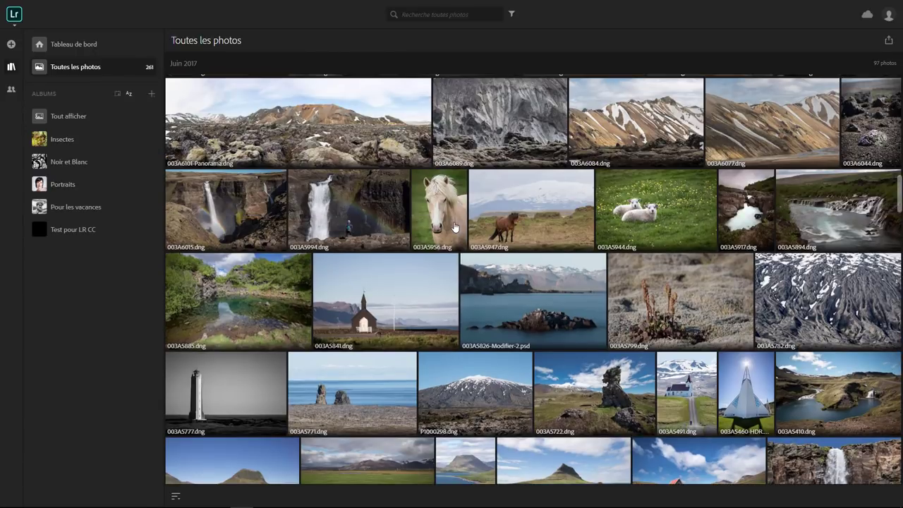
pyautogui.scroll(5, 455, 227)
pyautogui.scroll(5, 455, 227)
pyautogui.scroll(5, 455, 227)
pyautogui.click(426, 14)
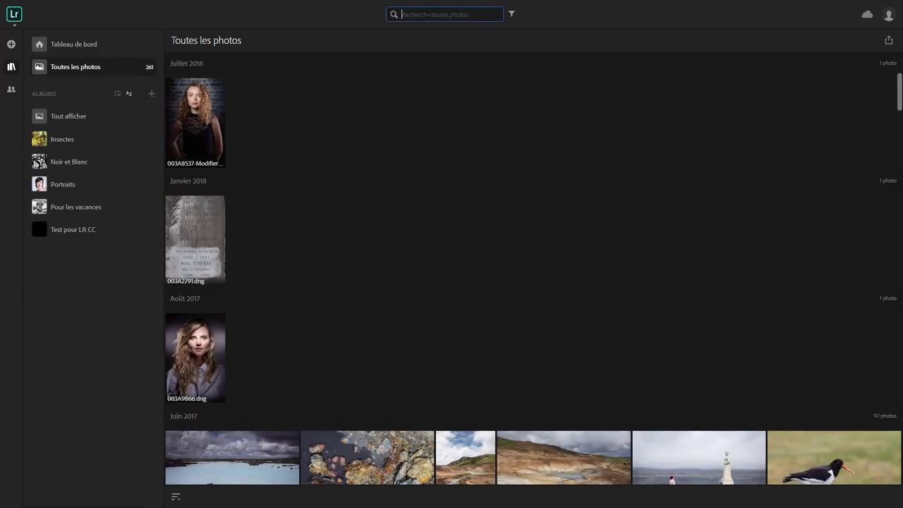
pyautogui.write('oise')
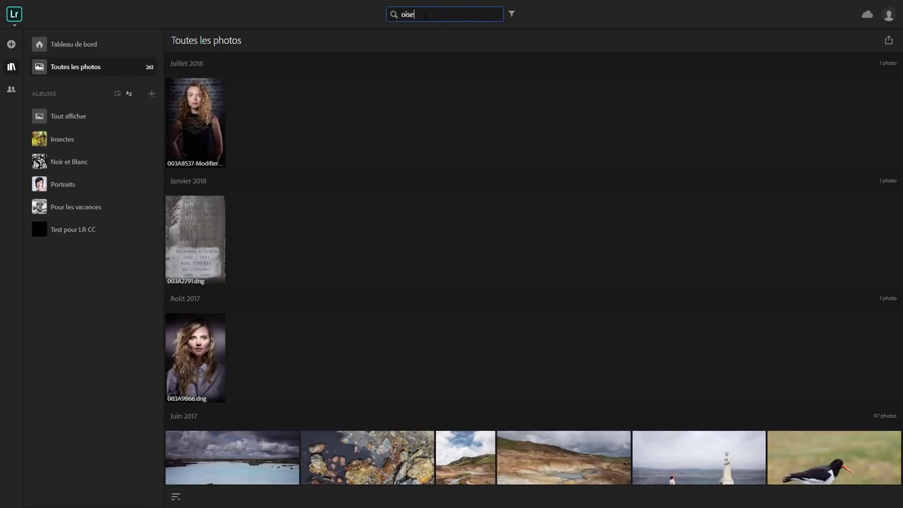
pyautogui.write('au')
pyautogui.press('Return')
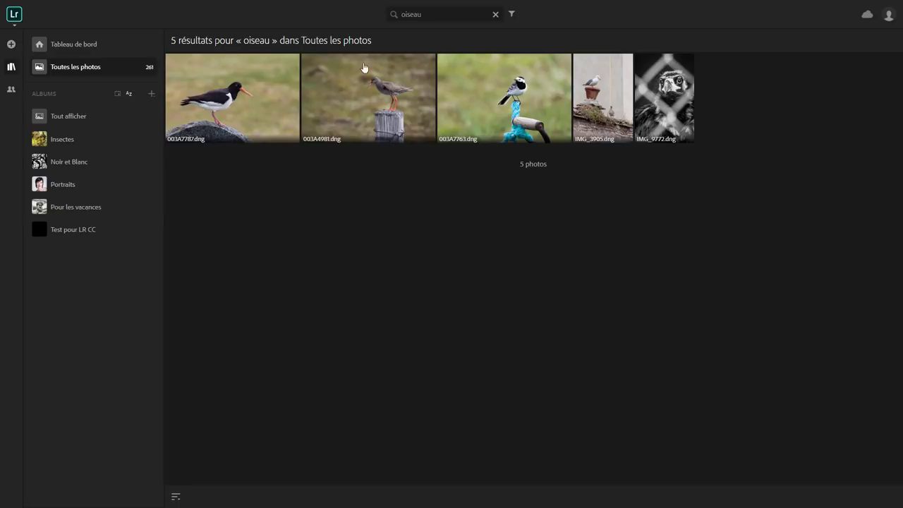
# Replace the search with 'portrait' to show the 15 matching photos
pyautogui.click(433, 17)
pyautogui.moveTo(503, 97)
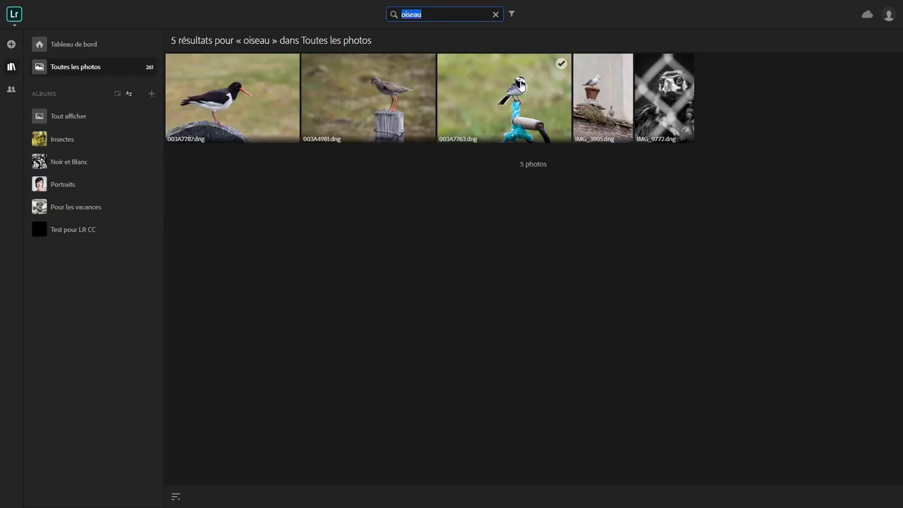
pyautogui.write('portrait')
pyautogui.press('Return')
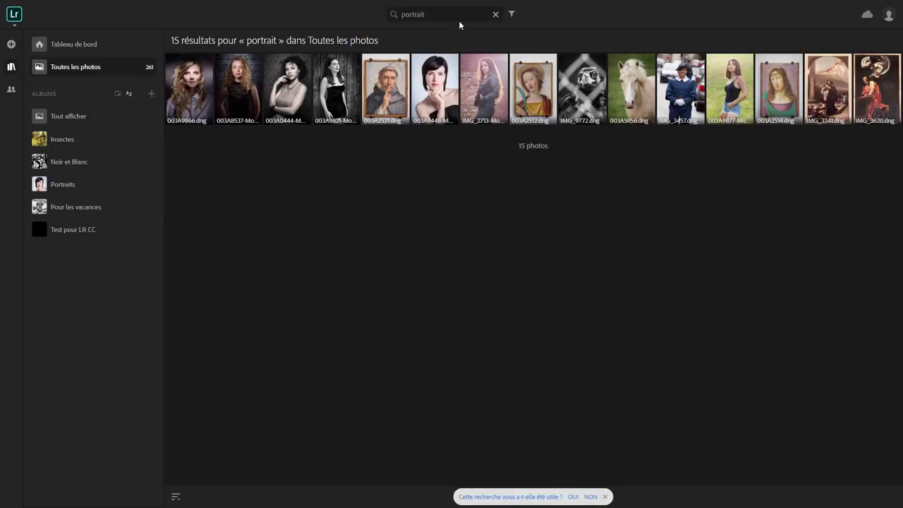
# Replace the search term with 'Araignée', returning 2 spider photos
pyautogui.click(395, 14)
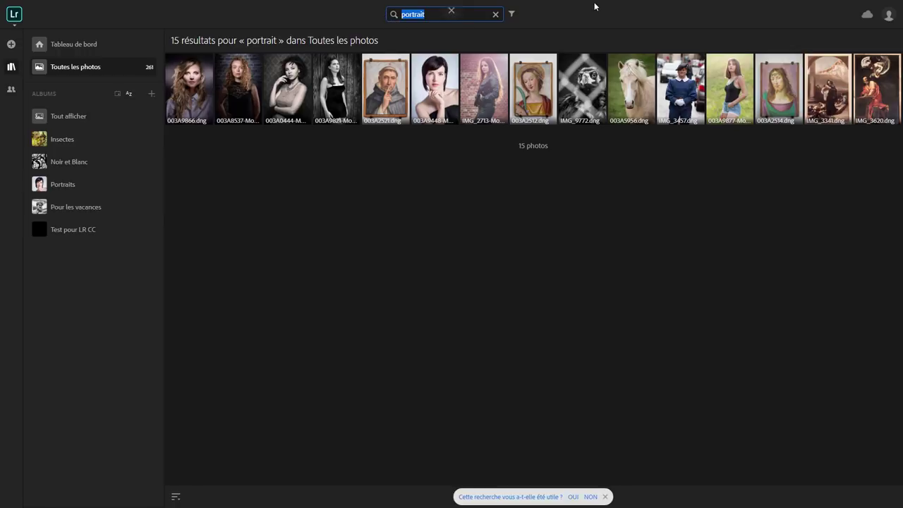
pyautogui.write('Araignée')
pyautogui.press('Return')
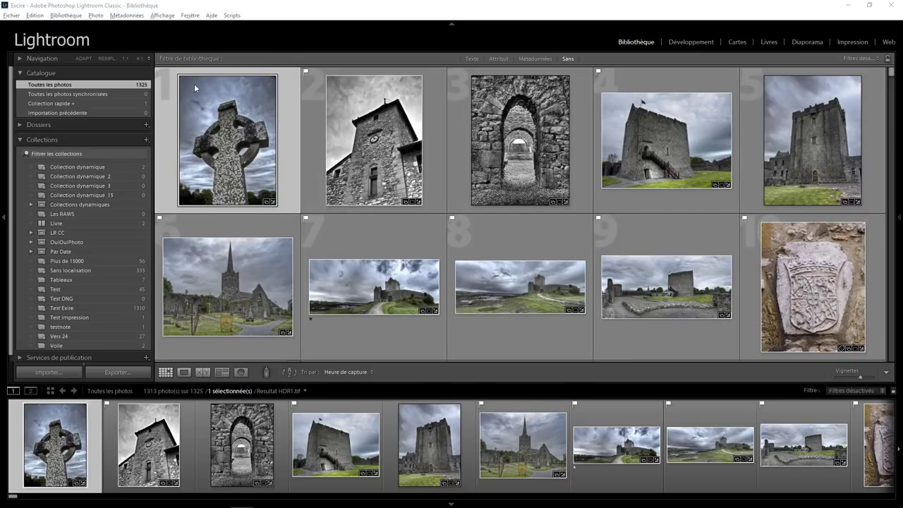
pyautogui.scroll(-3, 513, 206)
pyautogui.scroll(-10, 512, 201)
pyautogui.scroll(-10, 512, 201)
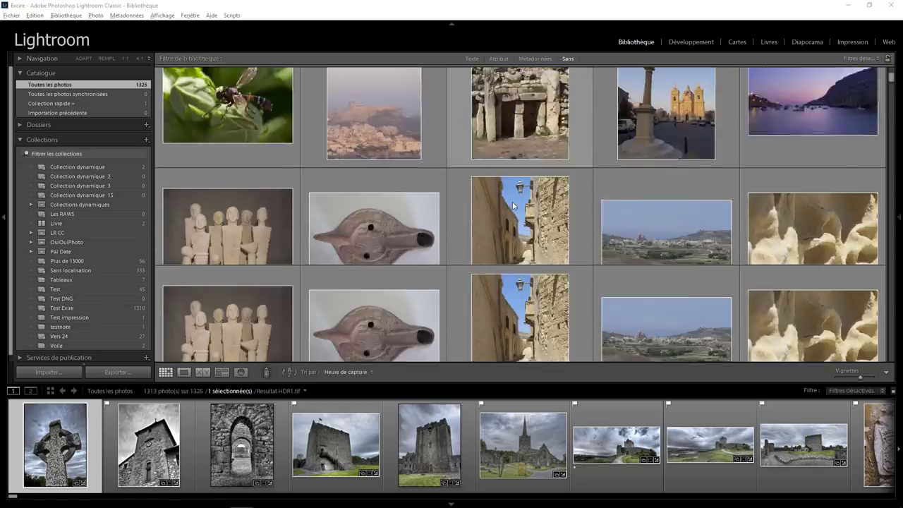
pyautogui.scroll(-10, 512, 200)
pyautogui.scroll(-10, 512, 201)
pyautogui.scroll(-5, 512, 201)
pyautogui.scroll(-2, 512, 201)
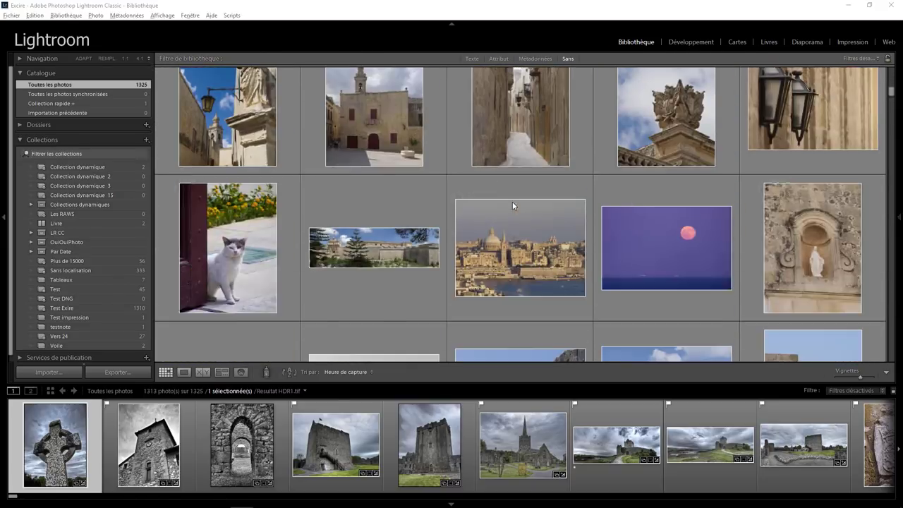
pyautogui.scroll(-3, 512, 201)
pyautogui.scroll(3, 512, 201)
pyautogui.scroll(2, 512, 201)
pyautogui.scroll(5, 511, 201)
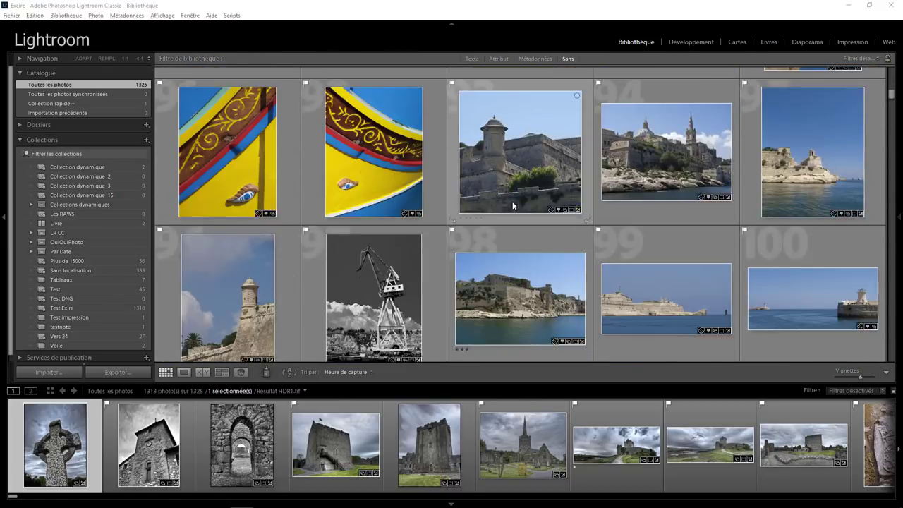
pyautogui.scroll(5, 512, 201)
pyautogui.scroll(5, 512, 200)
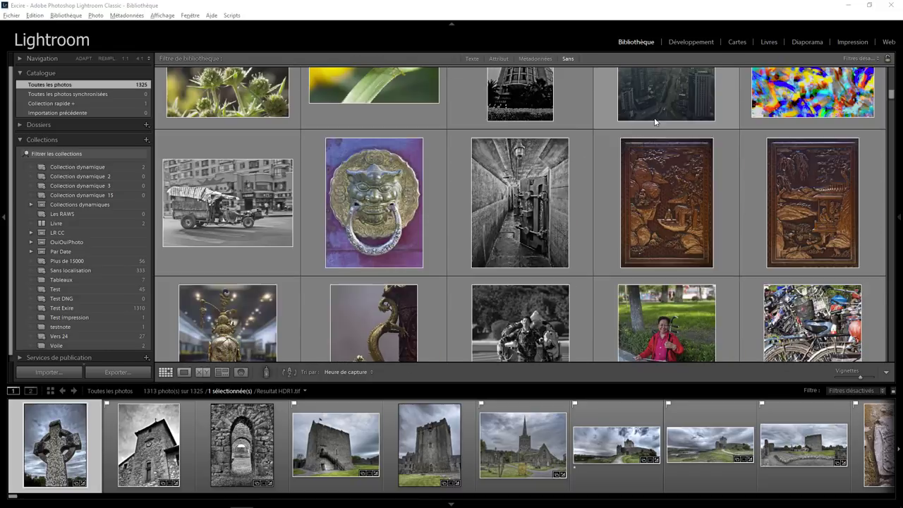
pyautogui.scroll(5, 635, 184)
pyautogui.scroll(5, 648, 180)
pyautogui.scroll(-5, 635, 183)
pyautogui.scroll(-5, 596, 187)
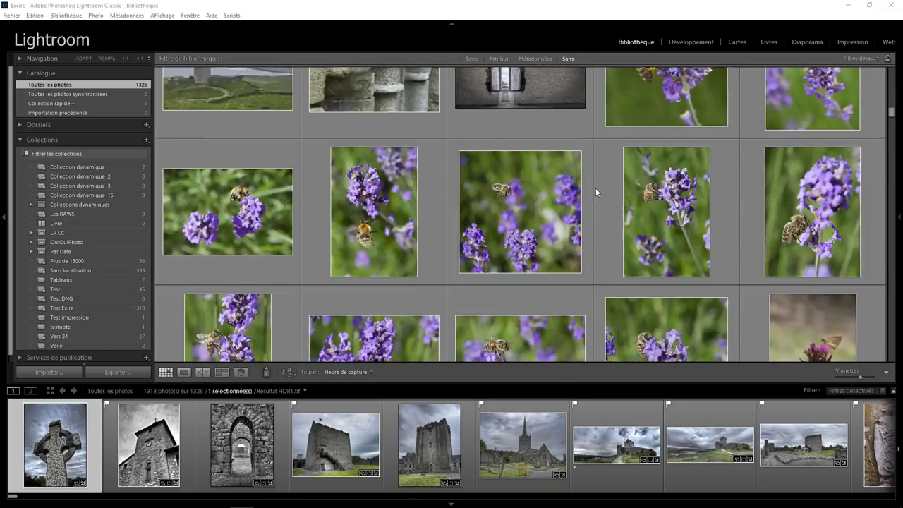
pyautogui.scroll(-5, 595, 188)
pyautogui.scroll(-5, 594, 188)
pyautogui.scroll(-5, 595, 188)
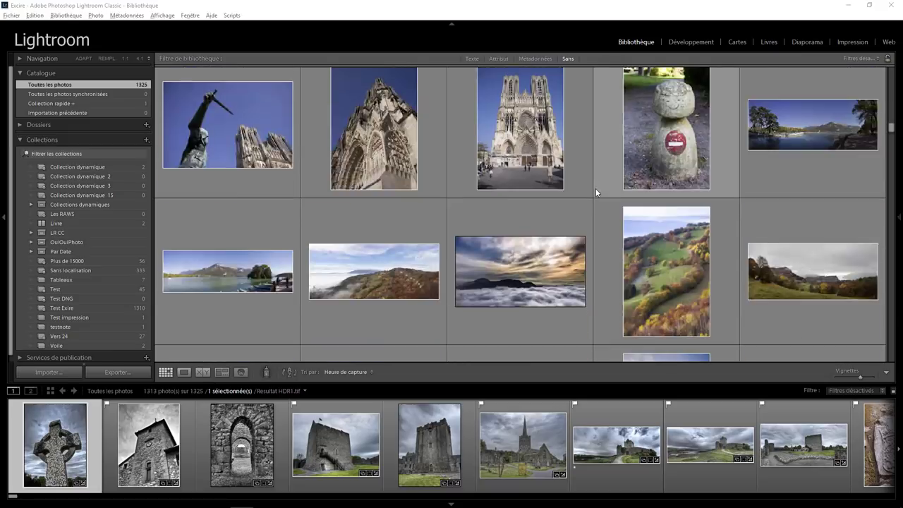
pyautogui.scroll(-5, 595, 189)
pyautogui.scroll(-5, 595, 188)
pyautogui.scroll(-5, 596, 188)
pyautogui.scroll(-5, 596, 188)
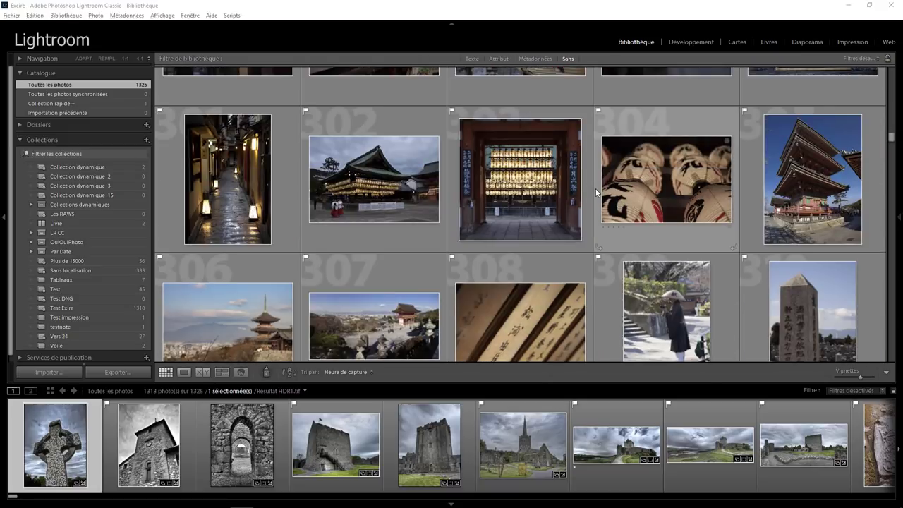
pyautogui.scroll(-5, 595, 188)
pyautogui.scroll(-5, 545, 200)
pyautogui.scroll(-5, 544, 201)
pyautogui.scroll(-5, 529, 204)
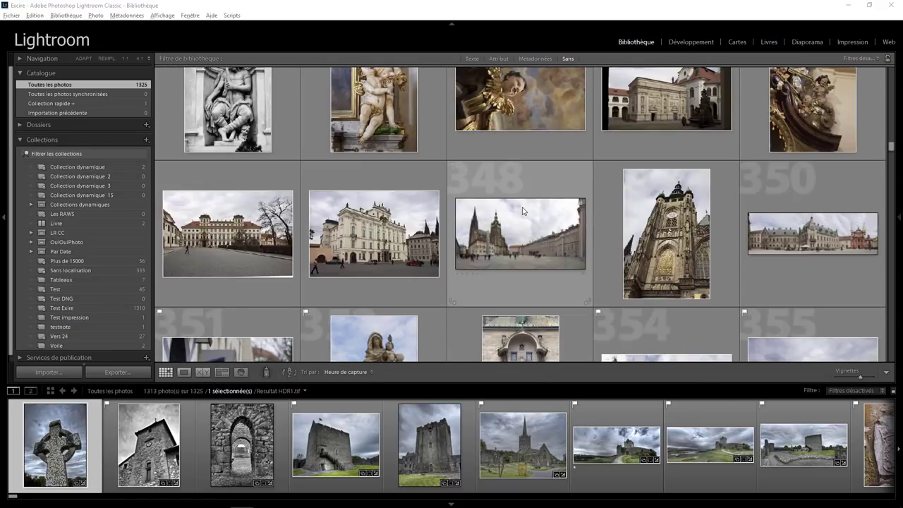
pyautogui.scroll(-5, 522, 207)
pyautogui.scroll(-5, 522, 206)
pyautogui.scroll(-5, 522, 207)
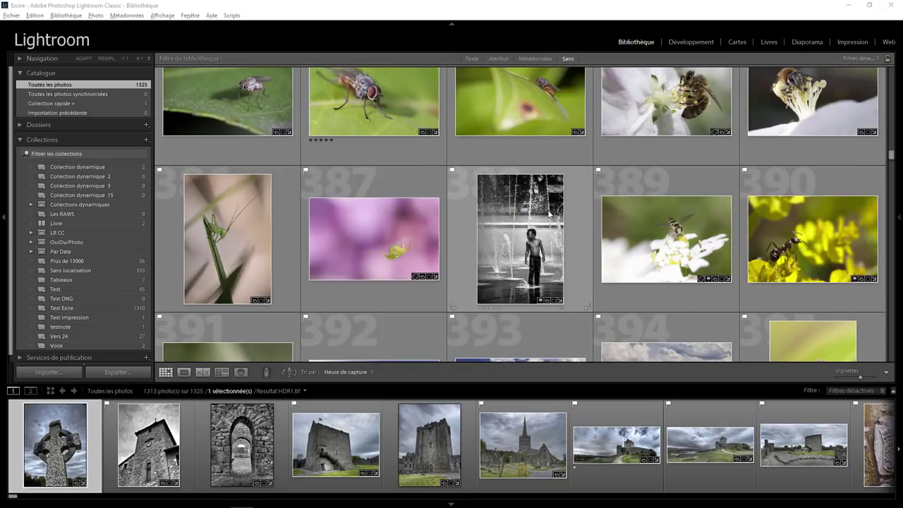
pyautogui.scroll(-5, 547, 213)
pyautogui.scroll(-5, 545, 204)
pyautogui.scroll(-3, 545, 204)
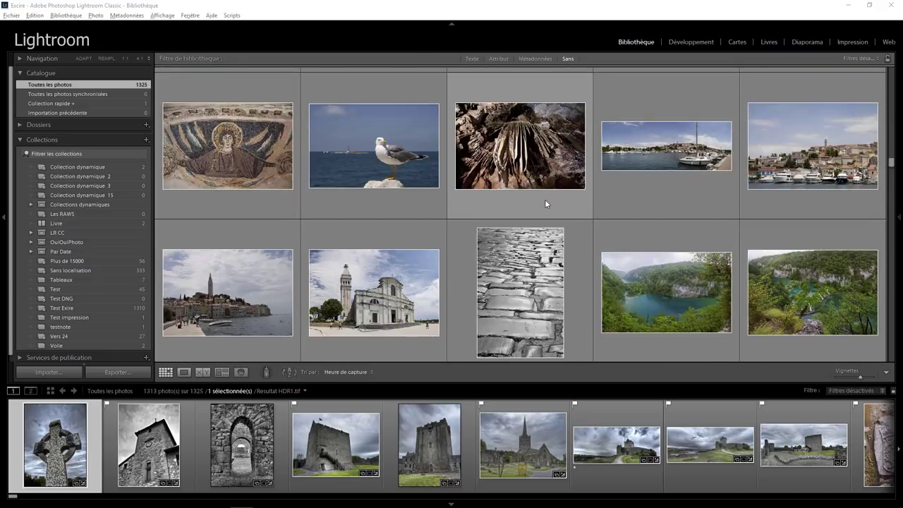
pyautogui.scroll(-5, 545, 204)
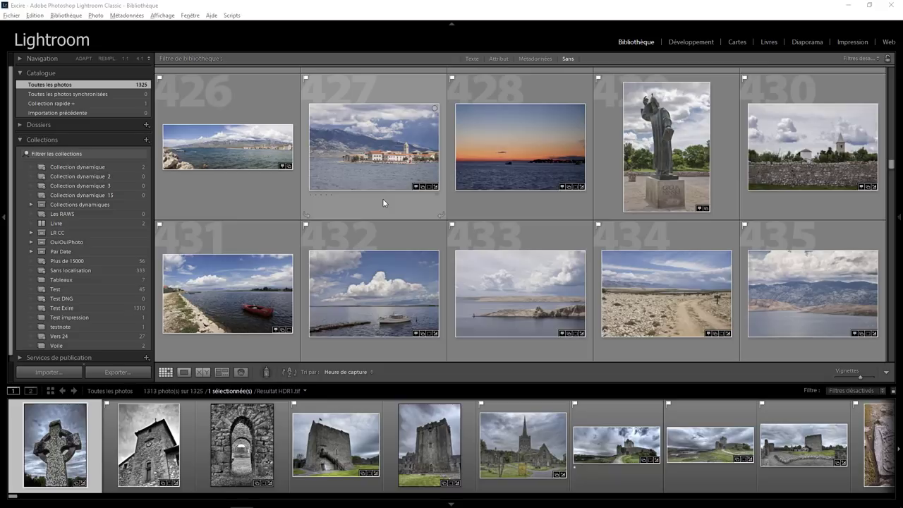
pyautogui.click(11, 15)
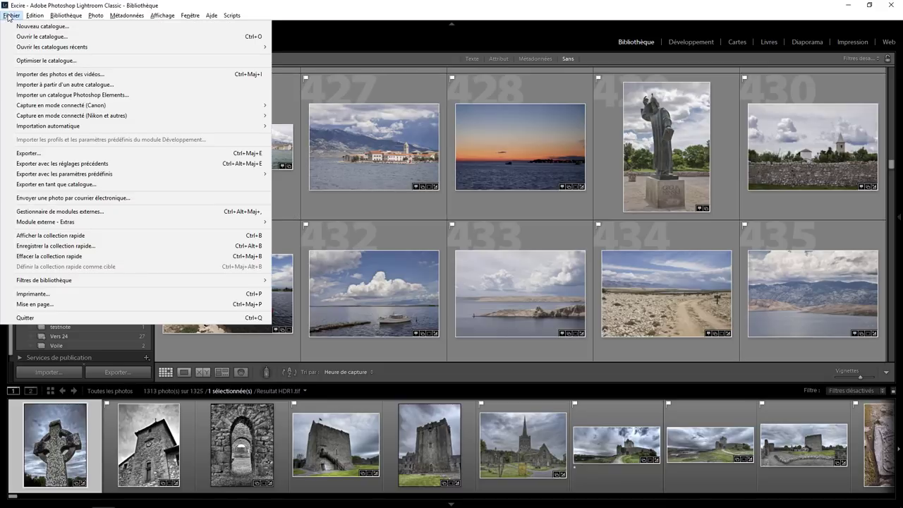
pyautogui.click(65, 211)
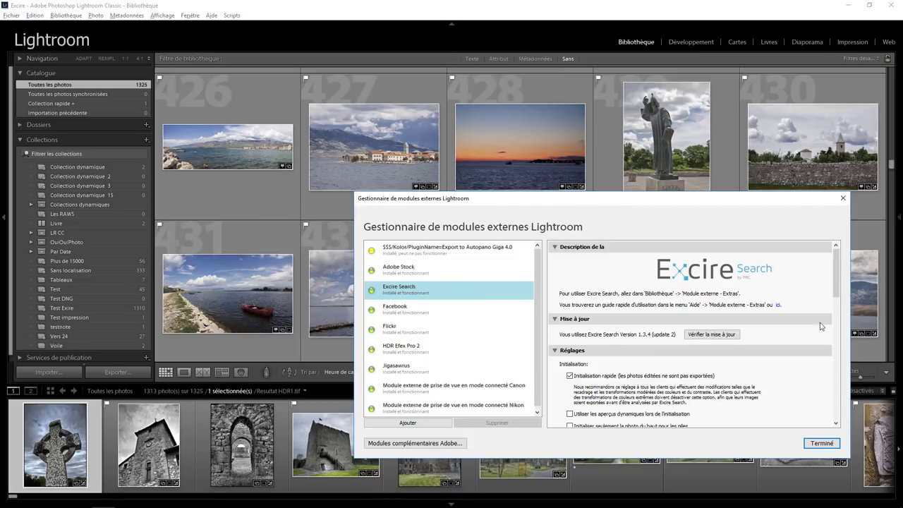
pyautogui.moveTo(838, 291); pyautogui.dragTo(836, 308)
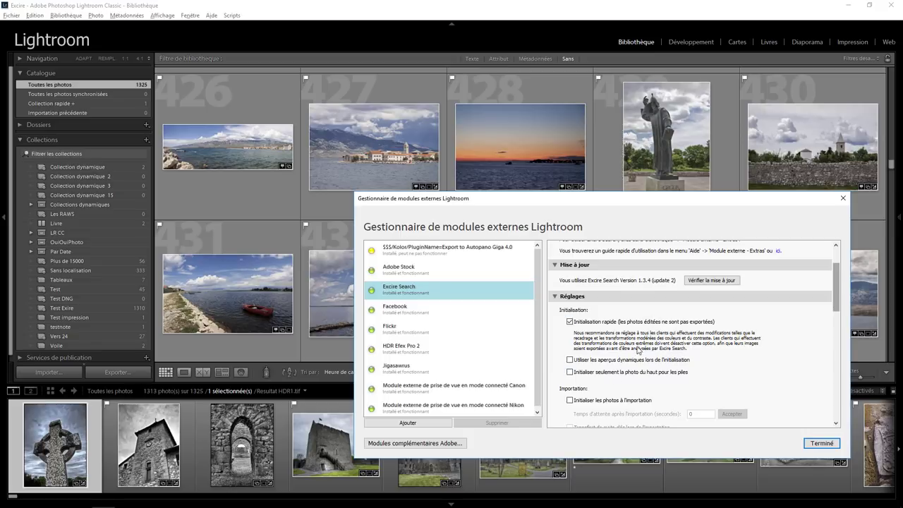
pyautogui.moveTo(836, 297); pyautogui.dragTo(836, 343)
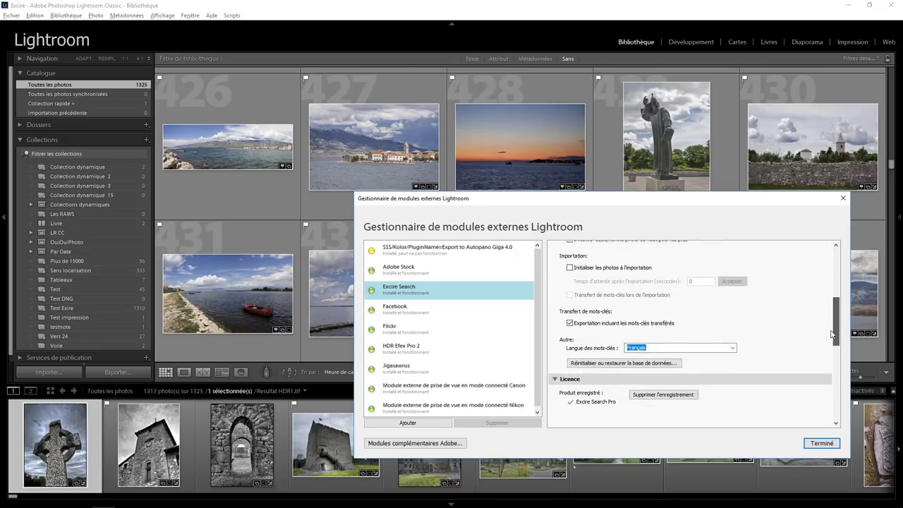
pyautogui.doubleClick(654, 314)
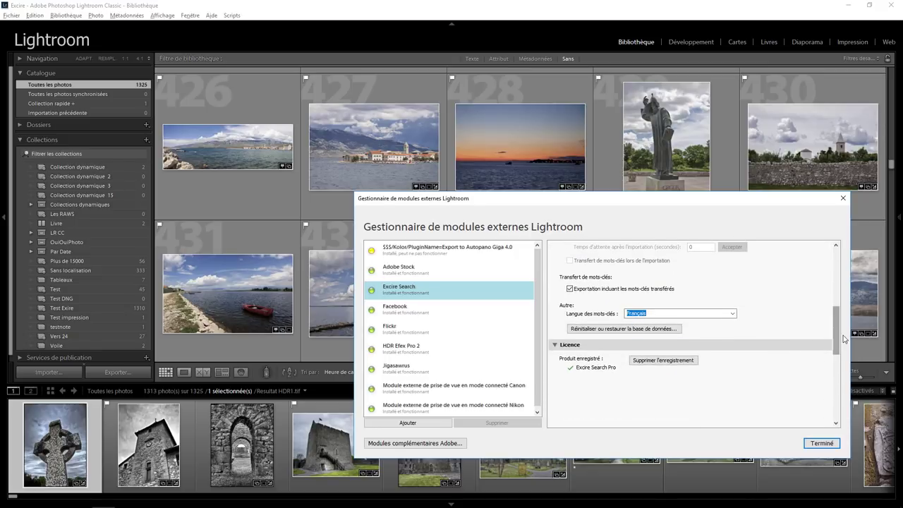
pyautogui.moveTo(836, 346)
pyautogui.mouseDown()
pyautogui.moveTo(834, 375)
pyautogui.moveTo(837, 268)
pyautogui.mouseUp()
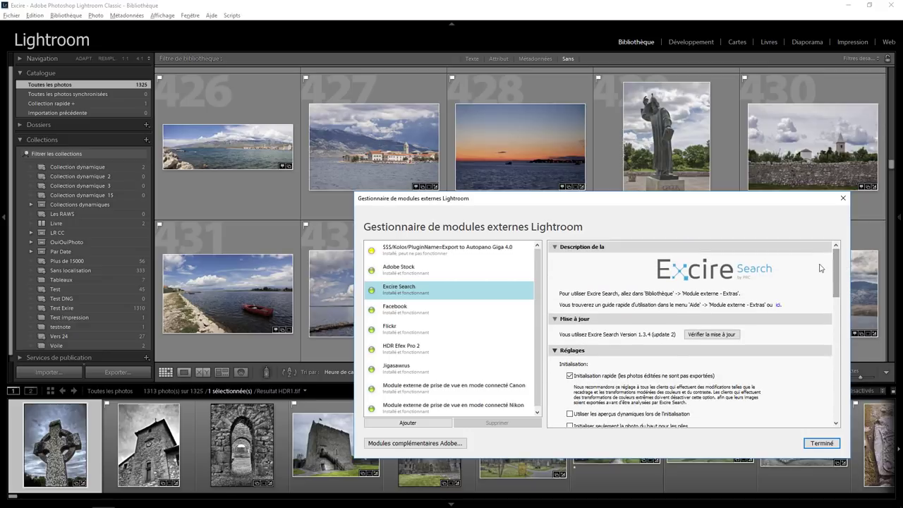
# Read the Excire Search usage notes, then close them and the plug-in manager
pyautogui.click(716, 337)
pyautogui.moveTo(597, 187); pyautogui.dragTo(456, 103)
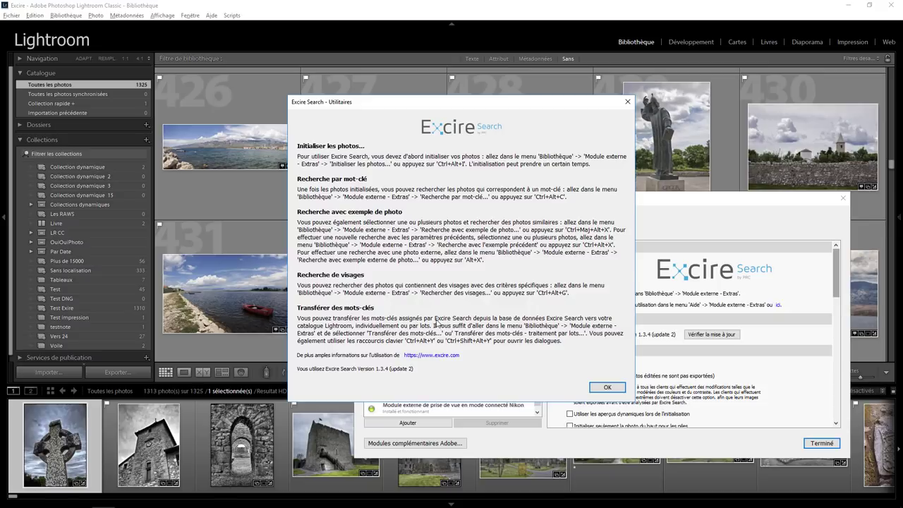
pyautogui.click(607, 388)
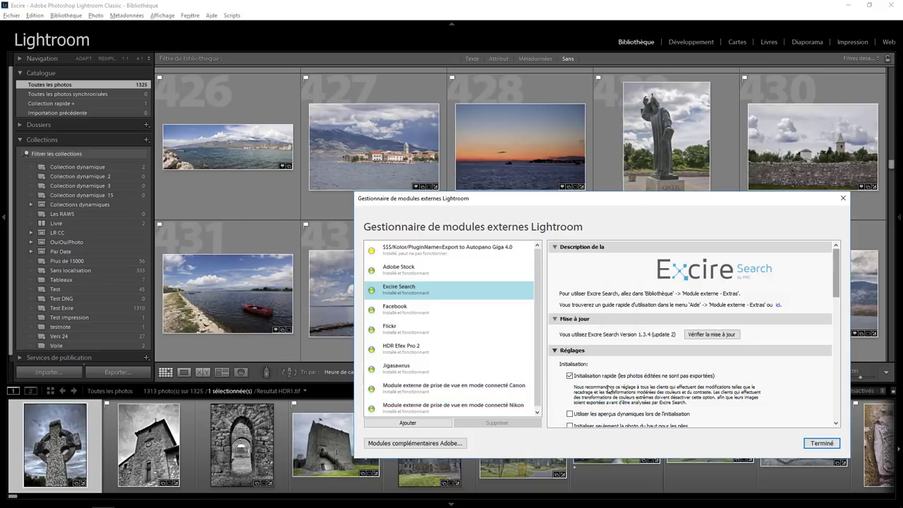
pyautogui.click(843, 198)
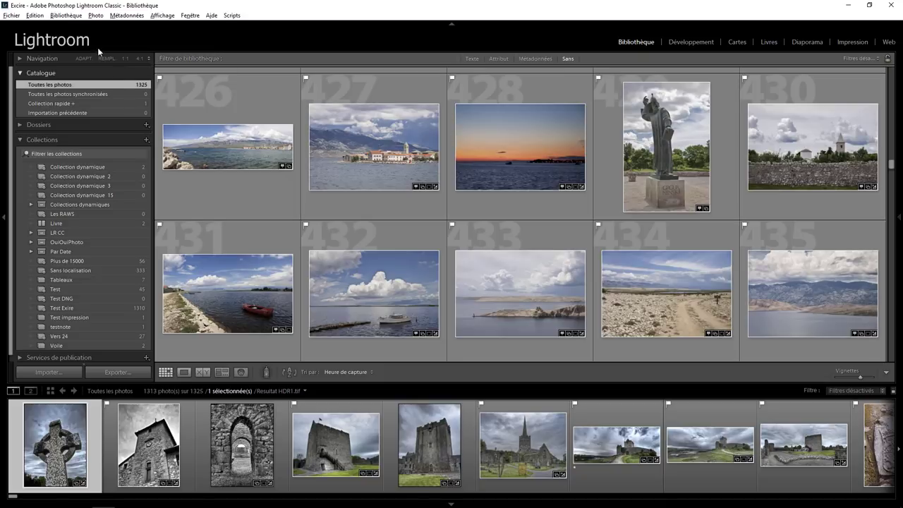
# Run Excire's Initialiser les photos on the Catalogue complet of 1325 photos
pyautogui.click(67, 16)
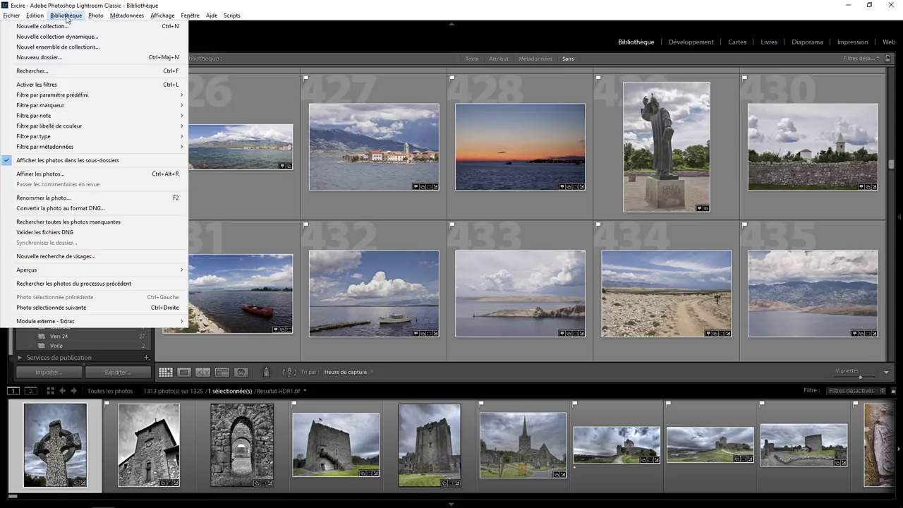
pyautogui.moveTo(99, 321)
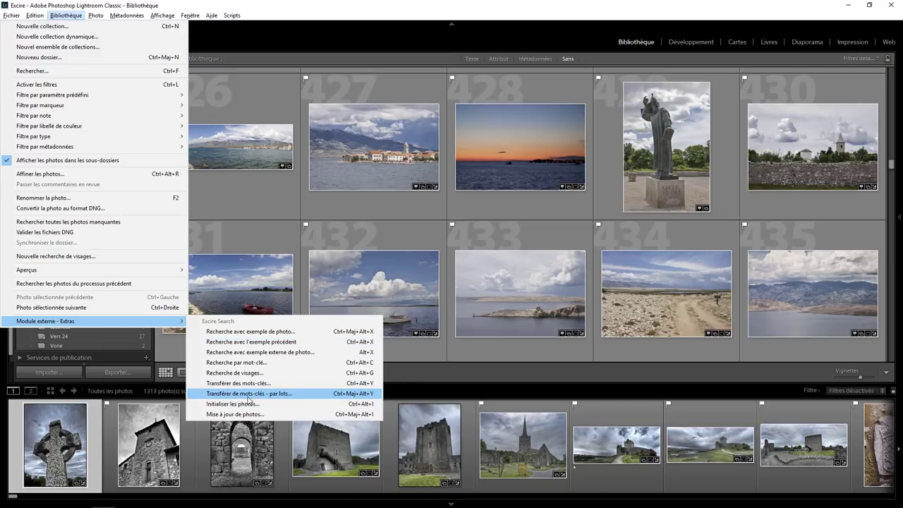
pyautogui.click(247, 405)
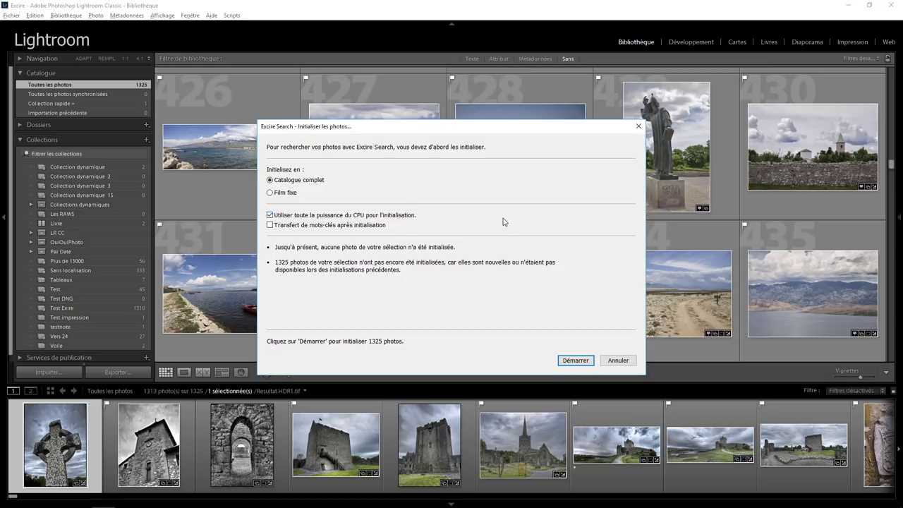
pyautogui.click(581, 363)
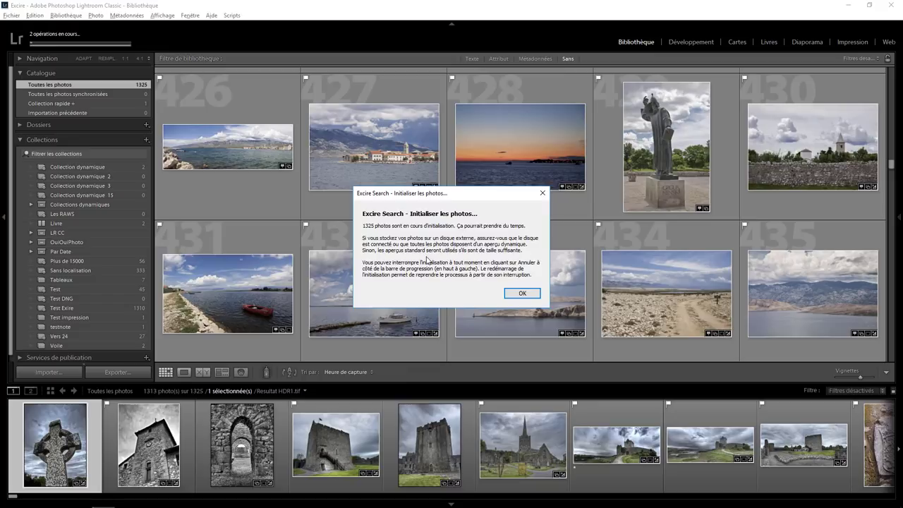
# Acknowledge the in-progress notice and dismiss the 1307-of-1325 completion report
pyautogui.click(522, 295)
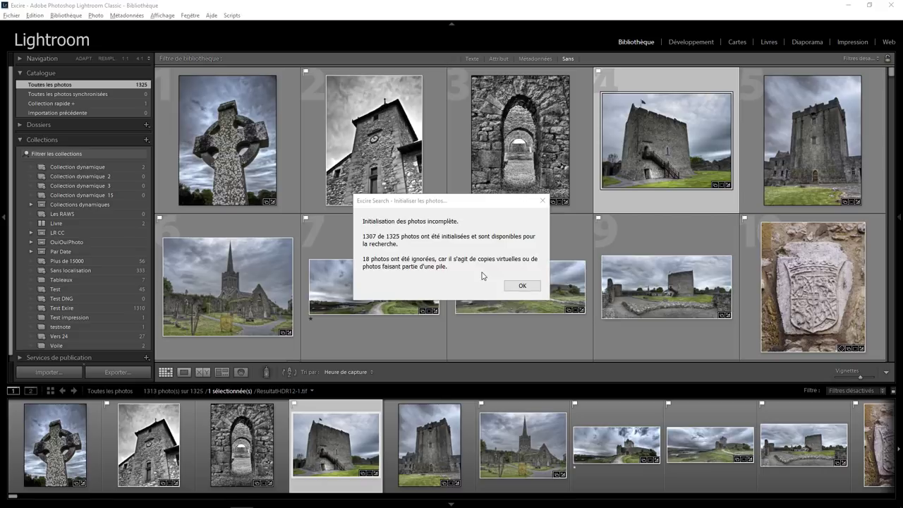
pyautogui.click(520, 285)
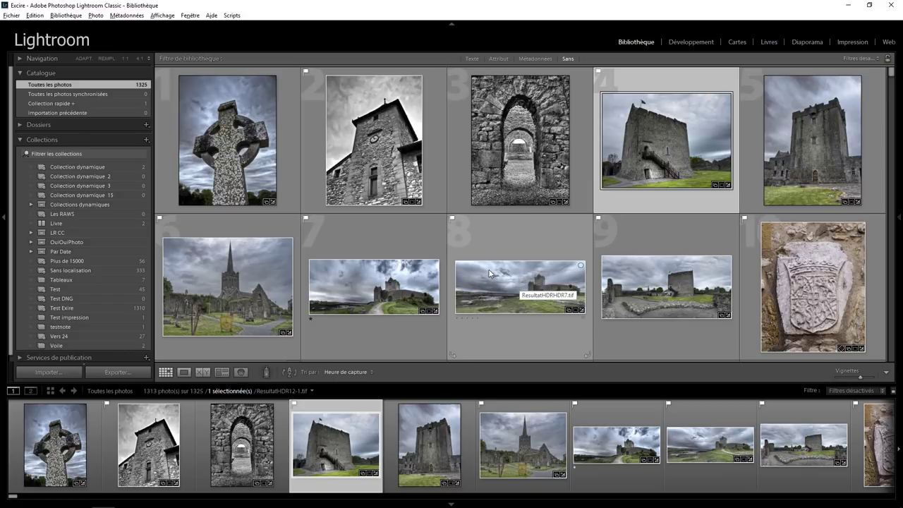
# Run an Excire keyword search for 'Oiseau' with a raised results limit, yielding 6 photos
pyautogui.click(65, 15)
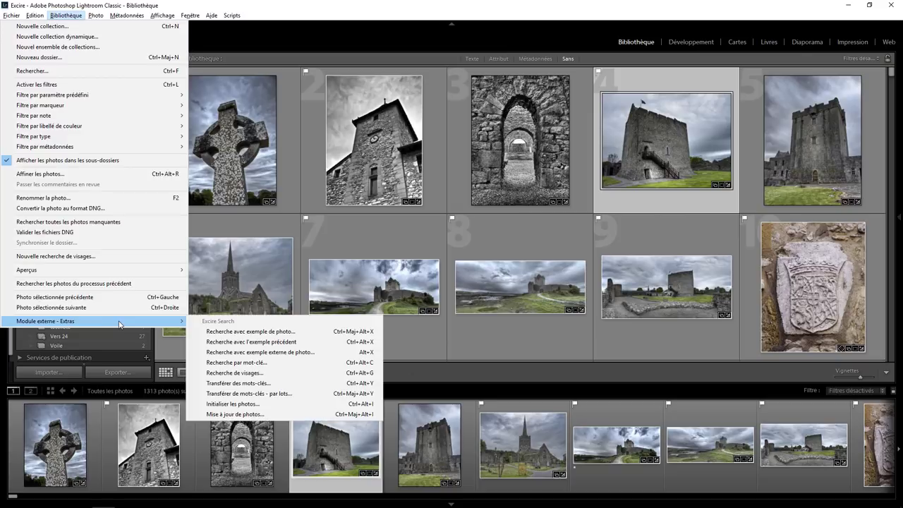
pyautogui.moveTo(98, 321)
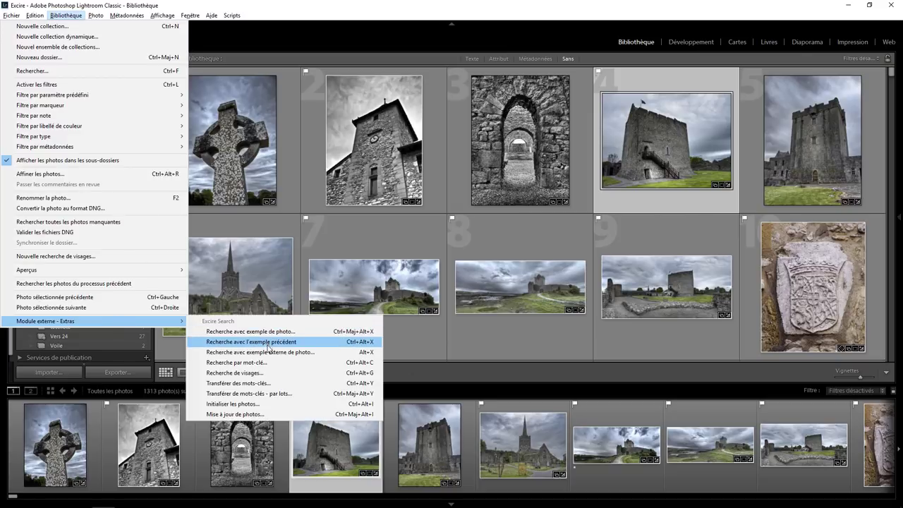
pyautogui.click(266, 363)
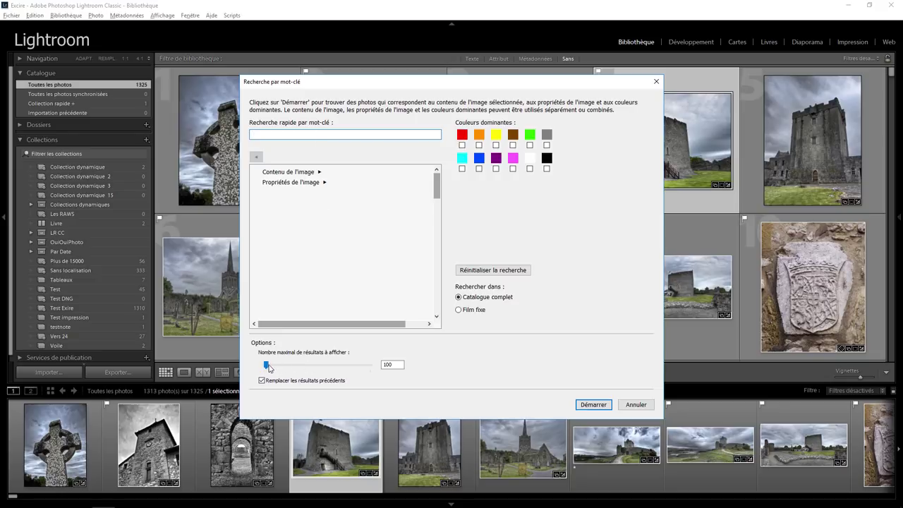
pyautogui.moveTo(266, 366)
pyautogui.mouseDown()
pyautogui.moveTo(297, 369)
pyautogui.moveTo(280, 368)
pyautogui.mouseUp()
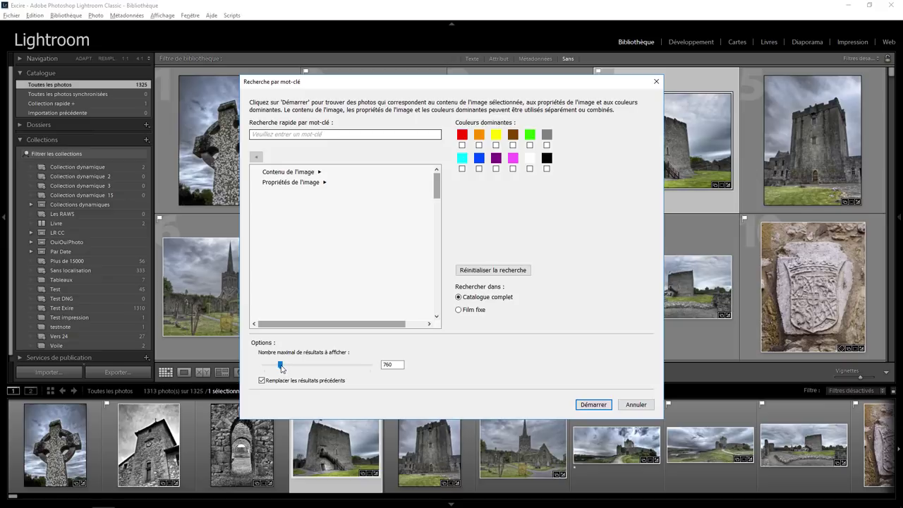
pyautogui.click(327, 136)
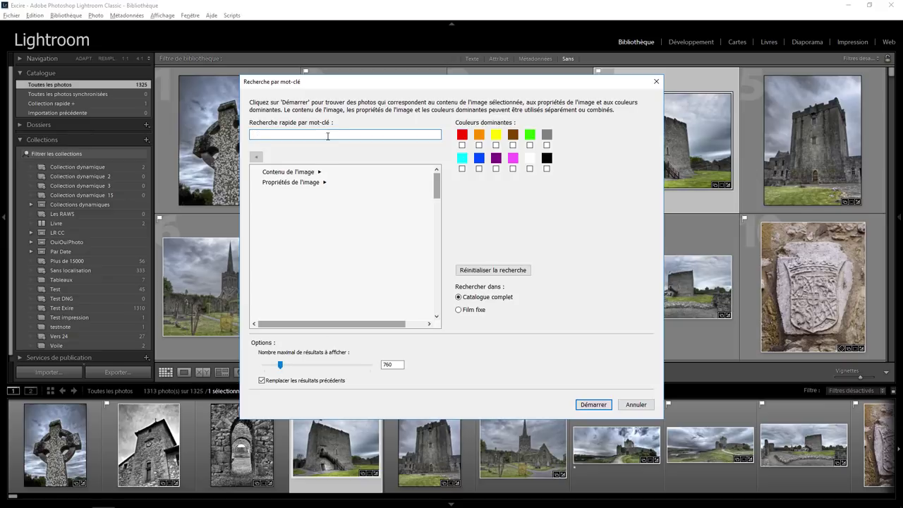
pyautogui.write('Oiseau')
pyautogui.press('Return')
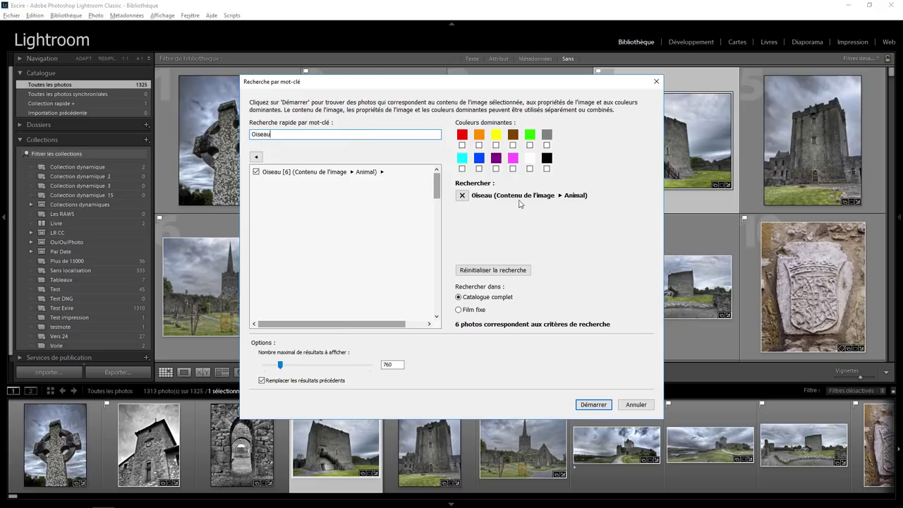
pyautogui.click(594, 404)
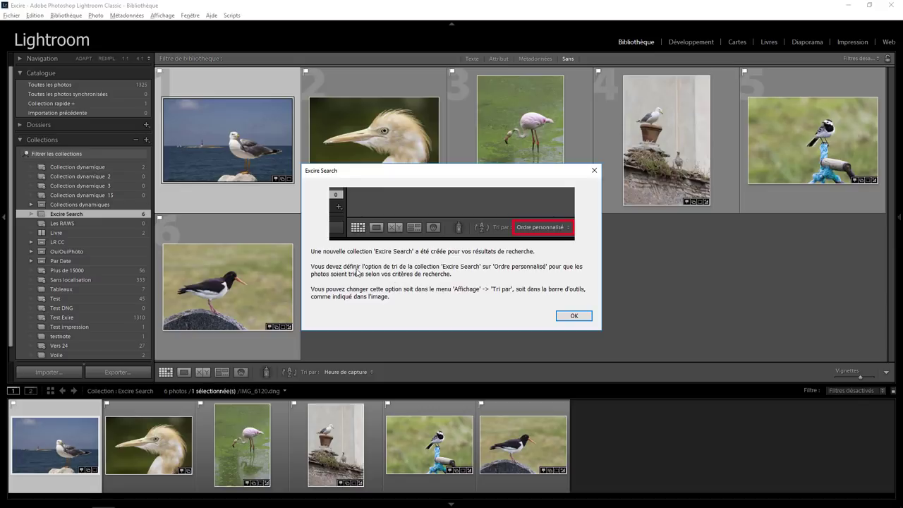
# Dismiss the Excire Search sort-order notice
pyautogui.click(558, 315)
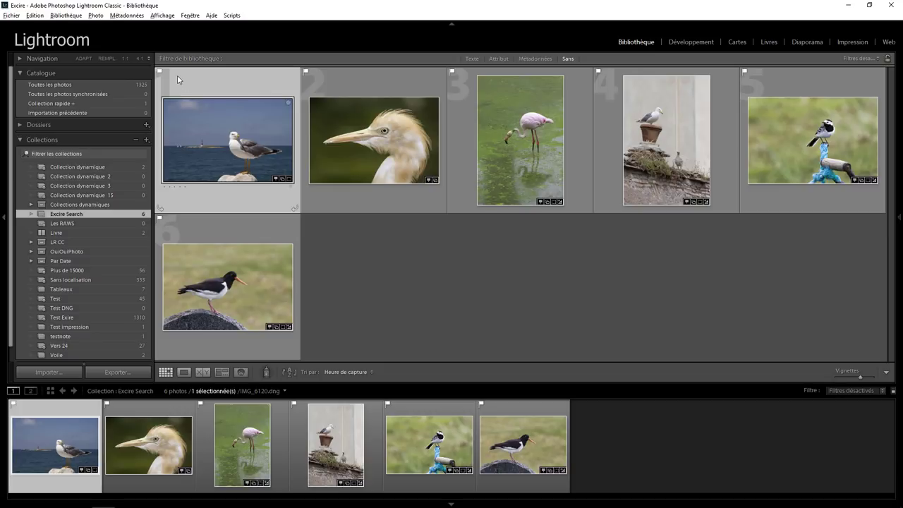
# Reopen Excire's Recherche par mot-clé window from Module externe - Extras
pyautogui.click(68, 15)
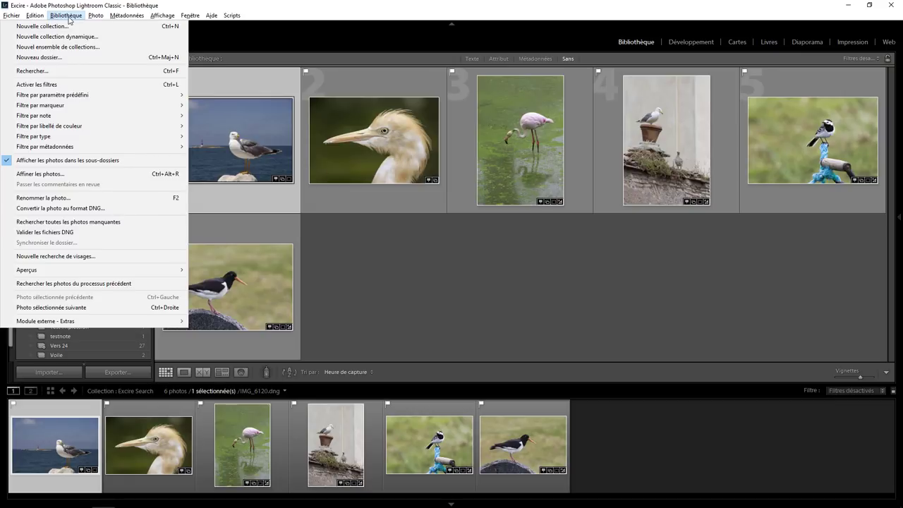
pyautogui.moveTo(45, 320)
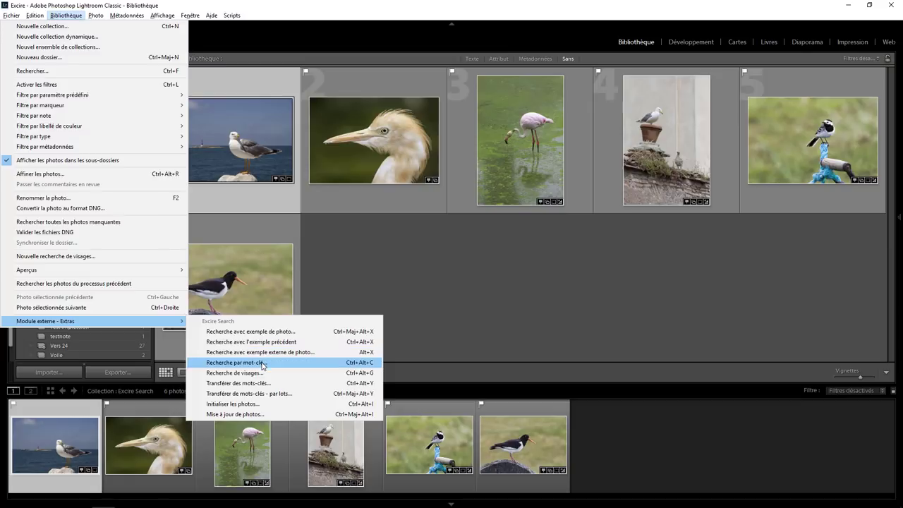
pyautogui.click(268, 361)
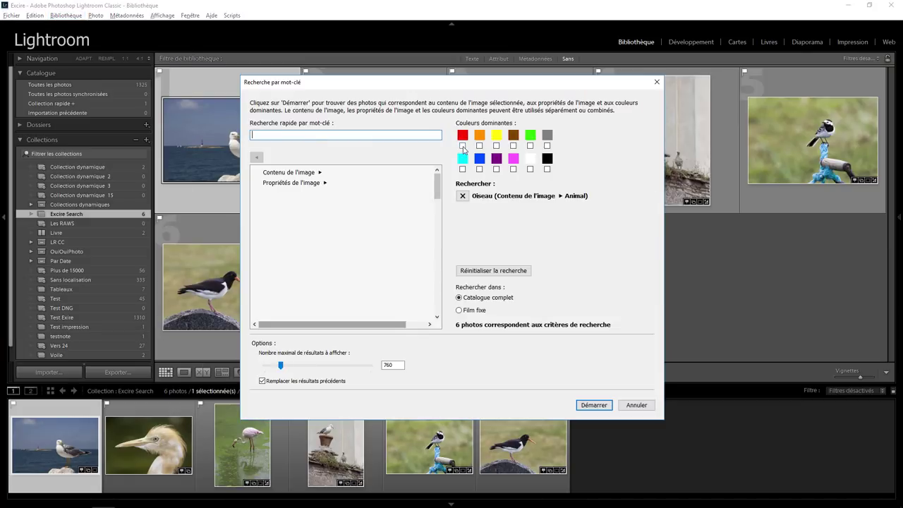
# Swap the Oiseau criterion for a red dominant colour and run the search, getting 12 photos
pyautogui.click(462, 145)
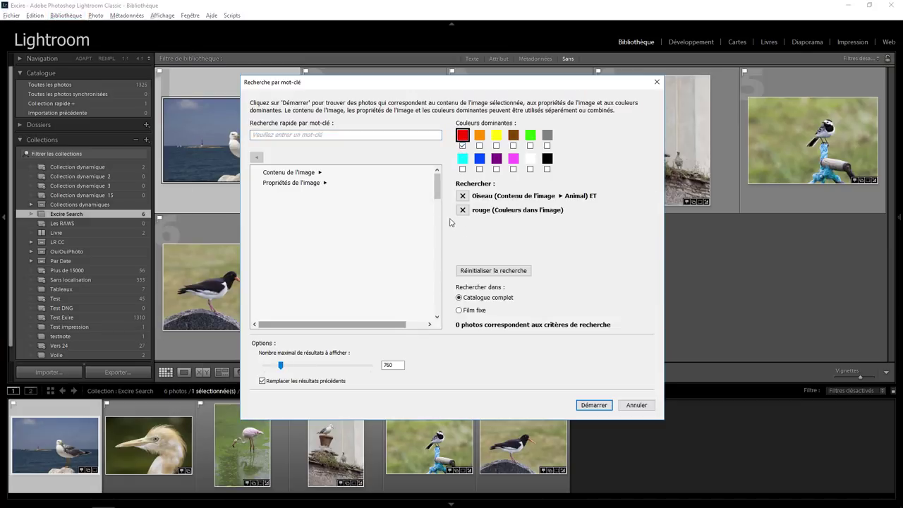
pyautogui.click(462, 196)
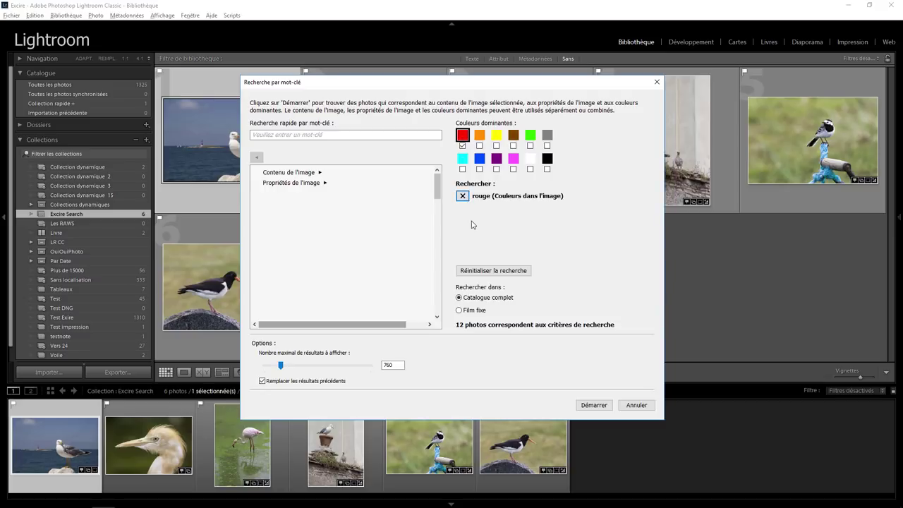
pyautogui.click(599, 407)
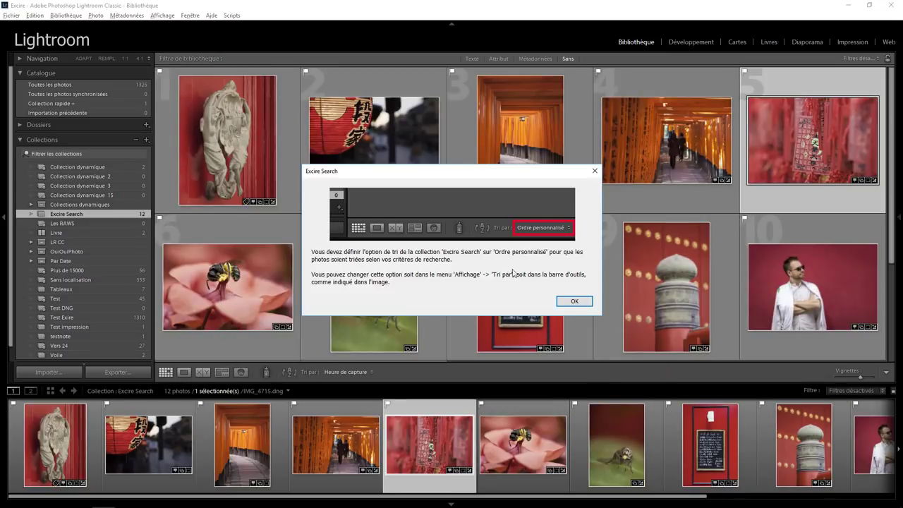
# Dismiss the sort notice, scroll through the 12 red photos, and show Excire's plug-in commands
pyautogui.click(576, 301)
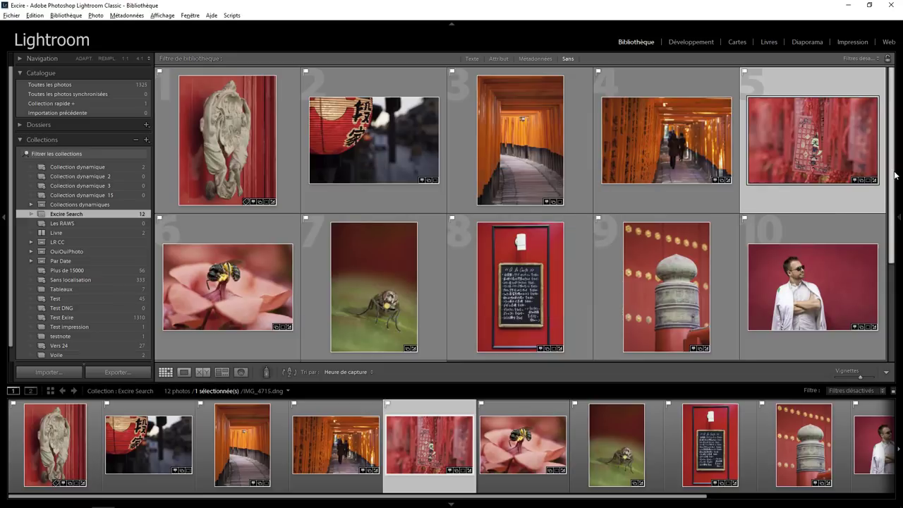
pyautogui.moveTo(891, 176)
pyautogui.mouseDown()
pyautogui.moveTo(891, 316)
pyautogui.moveTo(891, 141)
pyautogui.mouseUp()
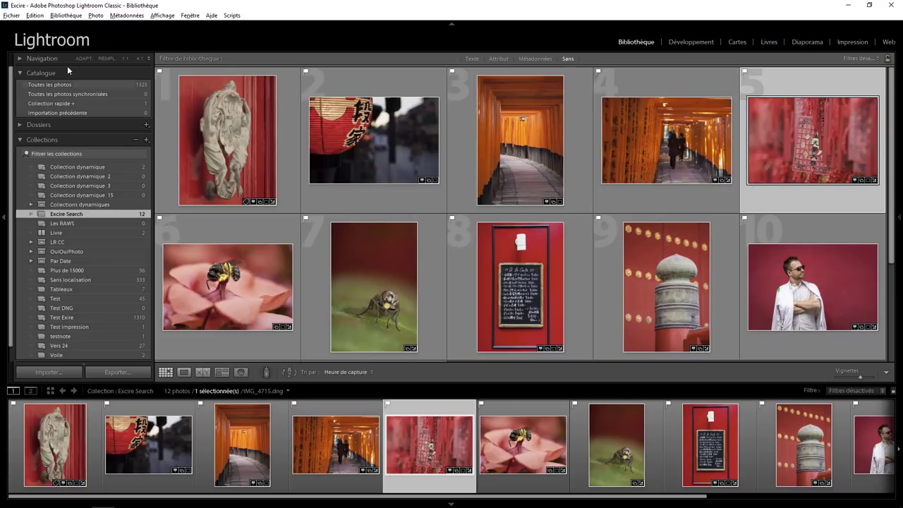
pyautogui.click(65, 15)
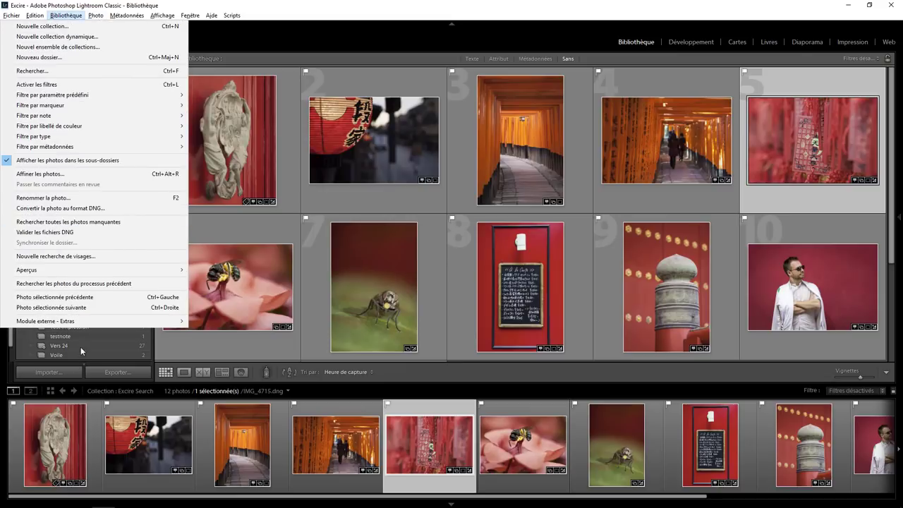
pyautogui.moveTo(45, 321)
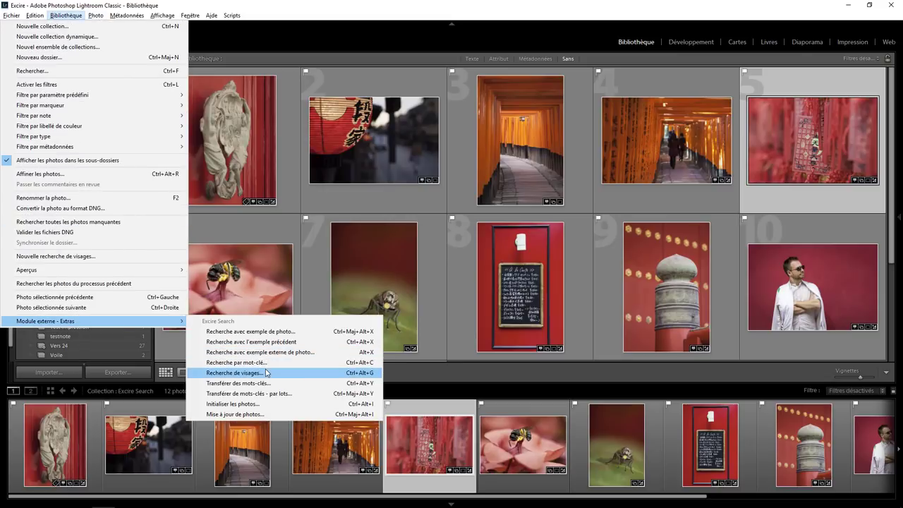
pyautogui.click(263, 374)
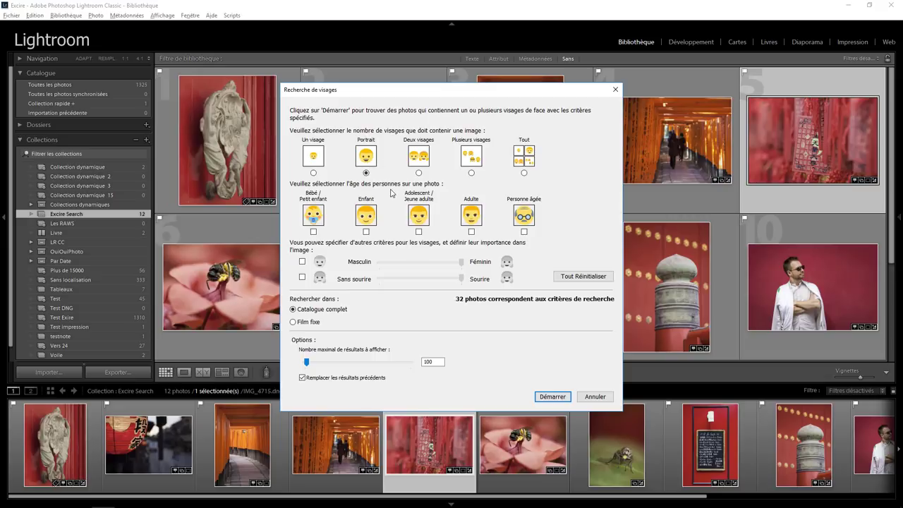
pyautogui.click(303, 262)
pyautogui.click(302, 278)
pyautogui.click(552, 396)
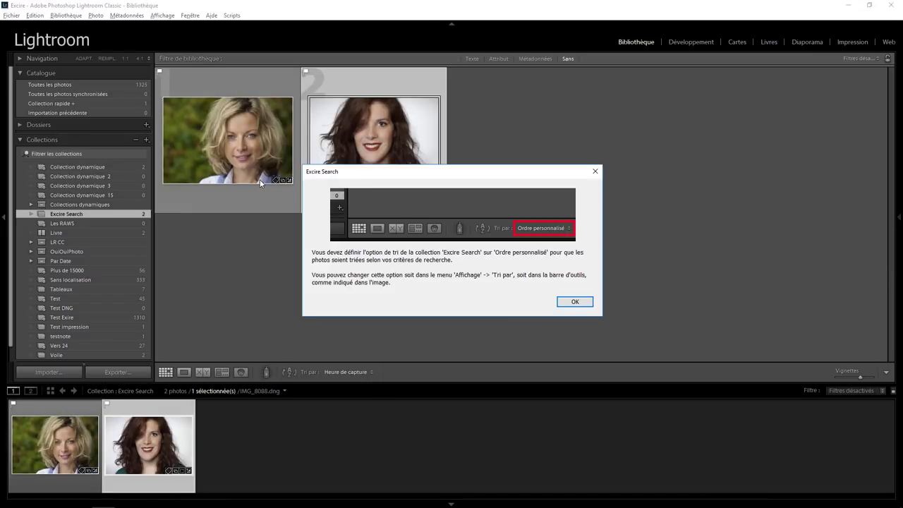
pyautogui.click(574, 302)
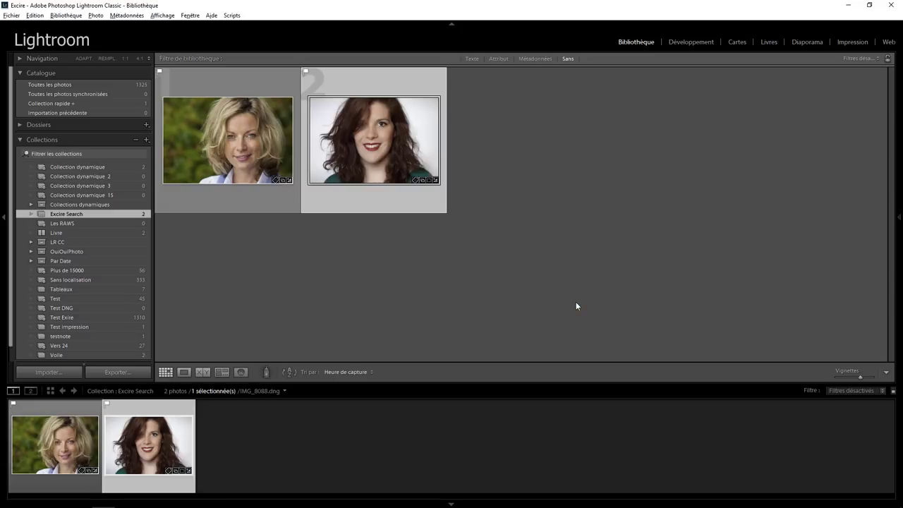
# Run Excire's Recherche de visages with the smile slider moved toward Sans sourire
pyautogui.click(66, 16)
pyautogui.moveTo(98, 321)
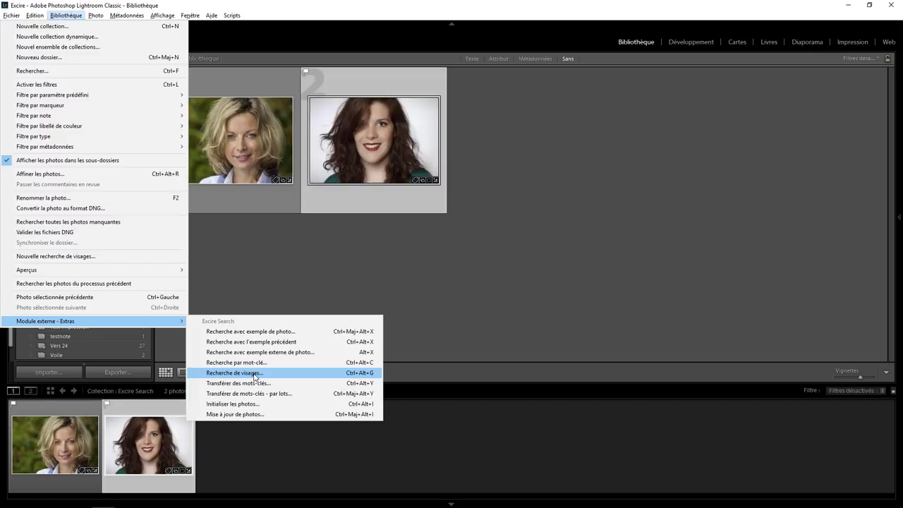
pyautogui.click(255, 374)
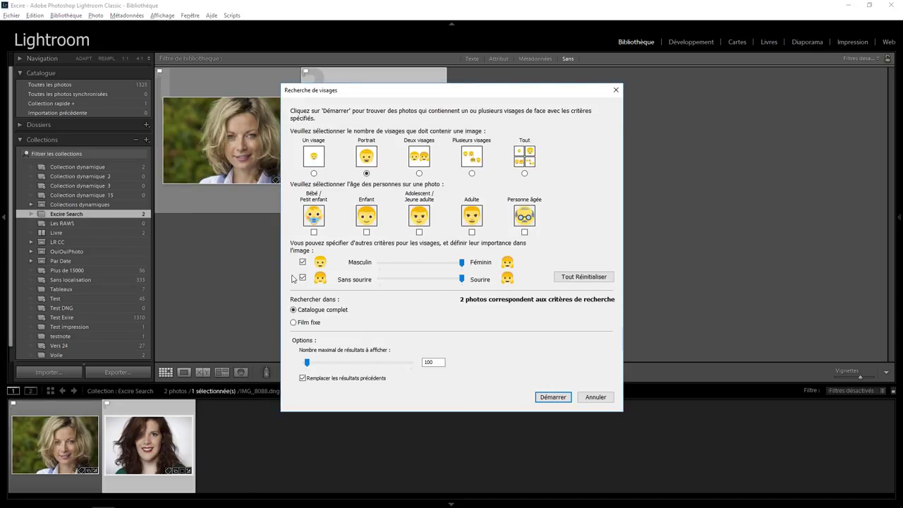
pyautogui.moveTo(461, 279); pyautogui.dragTo(379, 279)
pyautogui.click(553, 397)
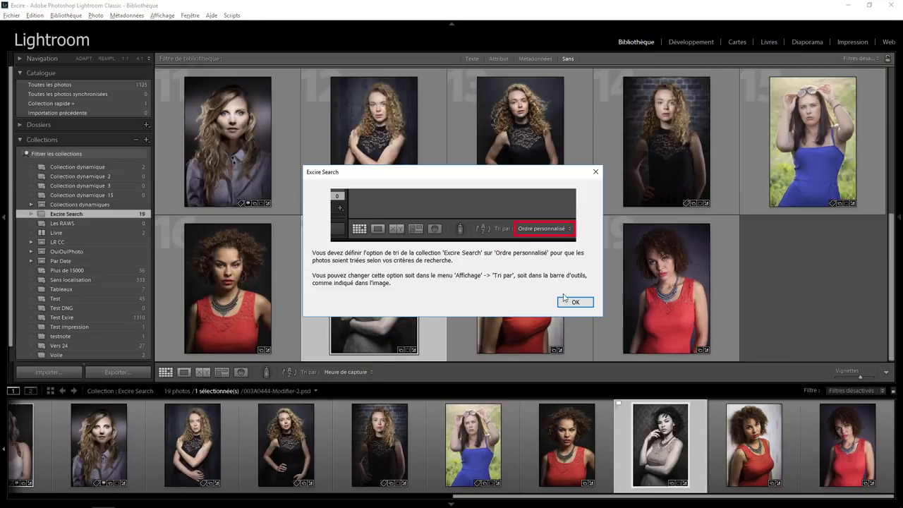
# Dismiss the sort-order notice and scroll through the 19 female portrait results
pyautogui.click(575, 302)
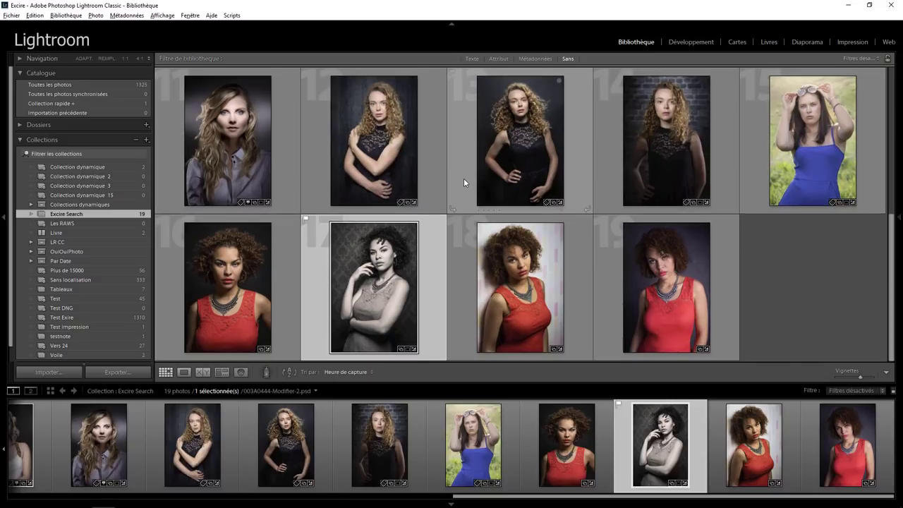
pyautogui.scroll(4, 463, 182)
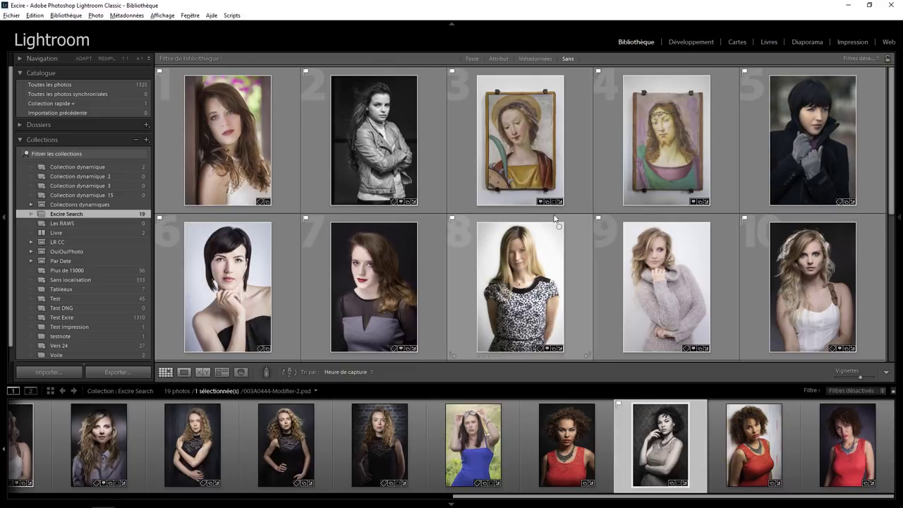
pyautogui.scroll(-1, 554, 218)
pyautogui.scroll(-1, 549, 213)
pyautogui.scroll(-1, 546, 210)
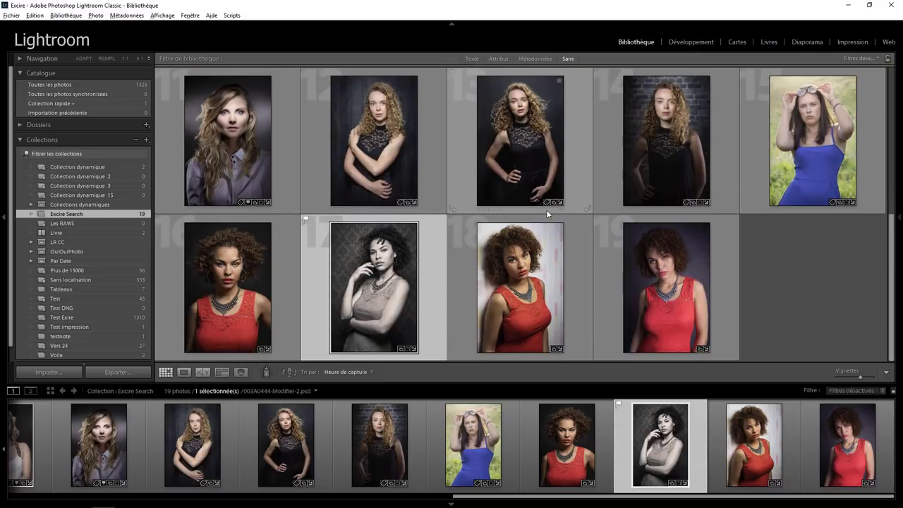
pyautogui.scroll(2, 546, 210)
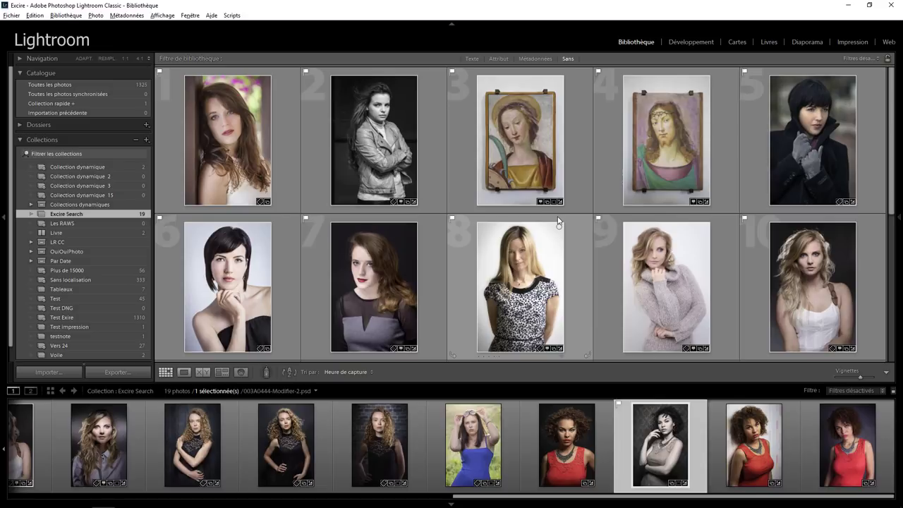
pyautogui.scroll(-1, 574, 270)
pyautogui.scroll(-1, 571, 269)
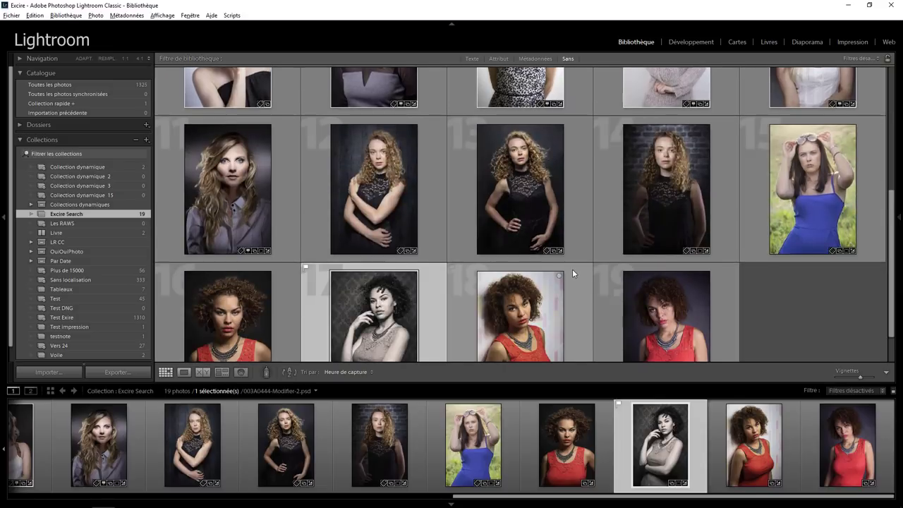
pyautogui.scroll(-1, 572, 269)
pyautogui.scroll(2, 572, 269)
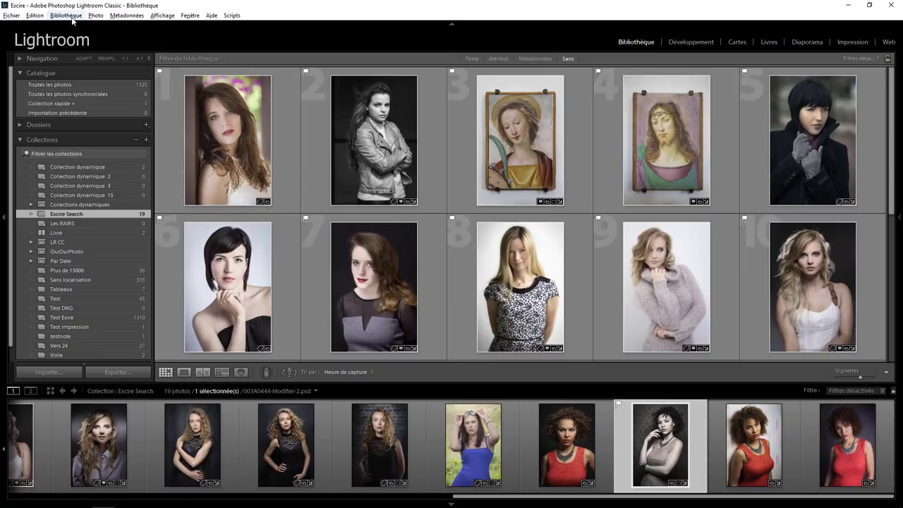
# Rerun Recherche de visages for Masculin faces, Sans sourire unchecked and Tout faces per photo
pyautogui.click(72, 21)
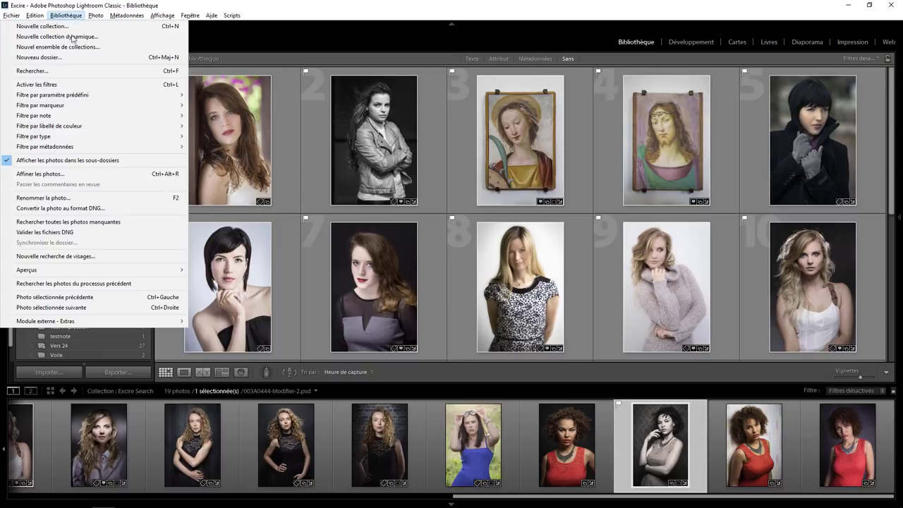
pyautogui.moveTo(45, 321)
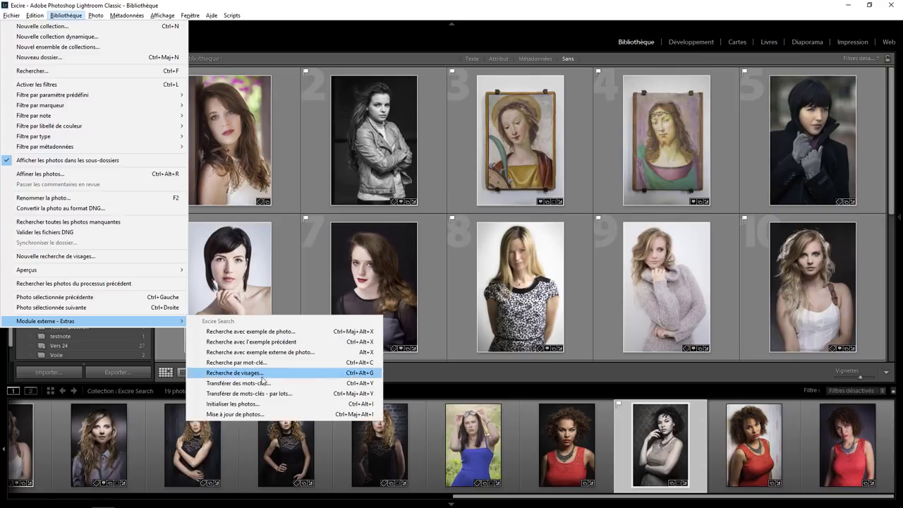
pyautogui.click(253, 373)
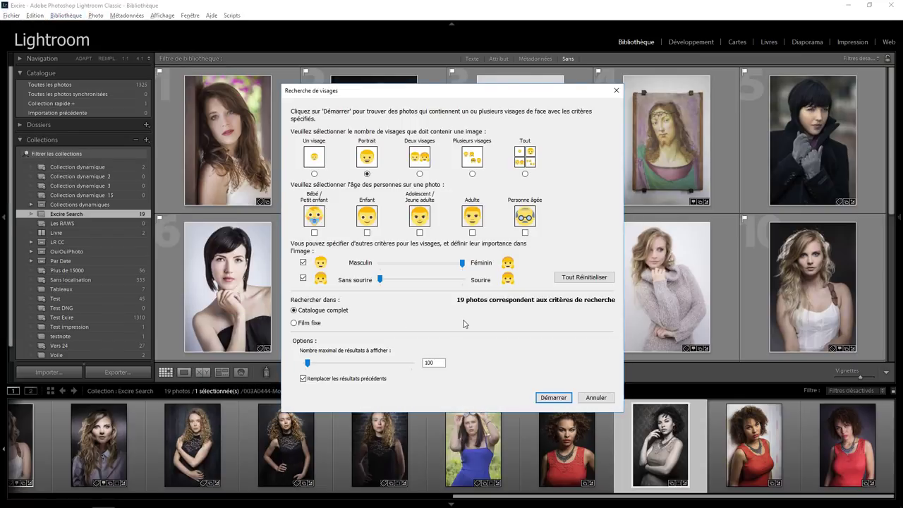
pyautogui.moveTo(462, 263); pyautogui.dragTo(353, 273)
pyautogui.click(303, 278)
pyautogui.click(525, 174)
pyautogui.click(554, 398)
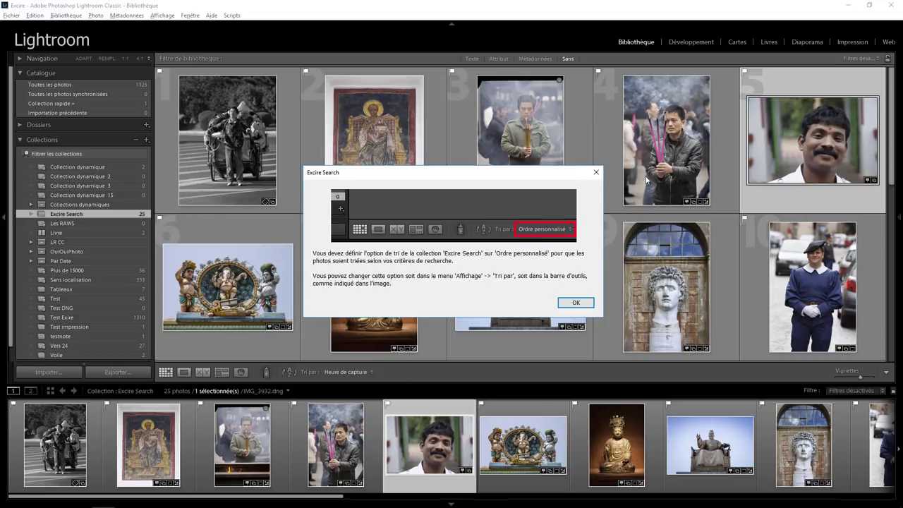
# Dismiss the sort-order notice and scroll through the 25 male-face results
pyautogui.click(595, 172)
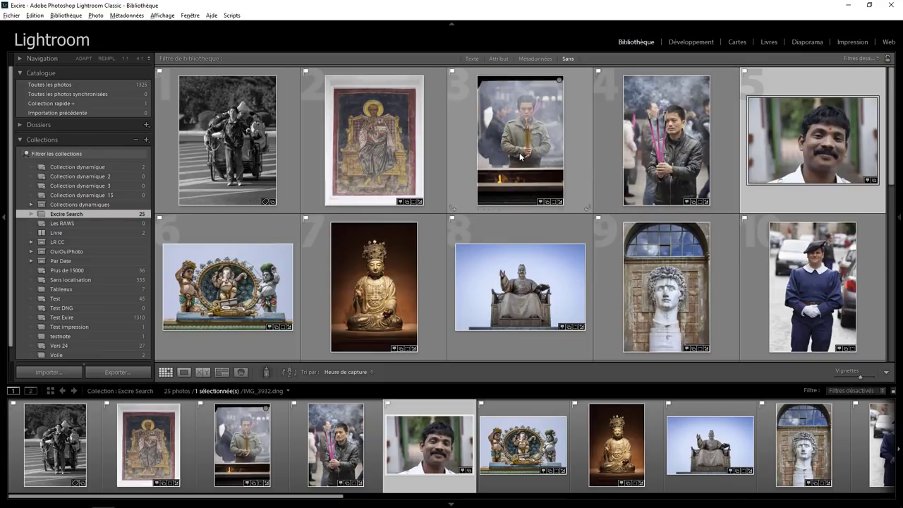
pyautogui.scroll(-2, 519, 156)
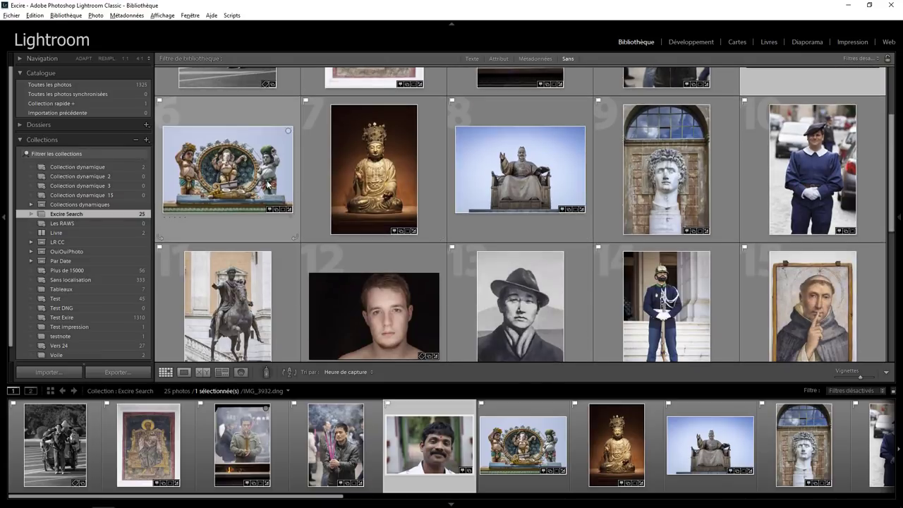
pyautogui.scroll(-1, 656, 189)
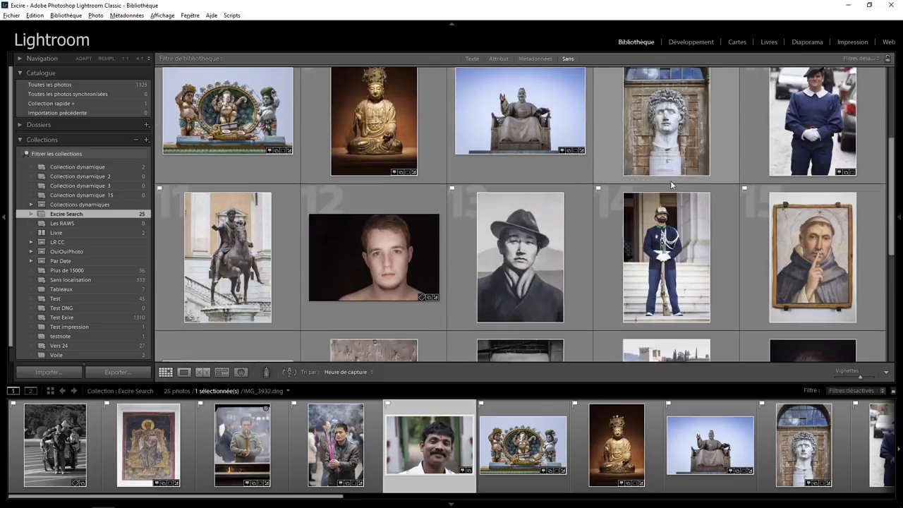
pyautogui.scroll(-1, 660, 185)
pyautogui.scroll(-2, 671, 176)
pyautogui.scroll(-1, 668, 167)
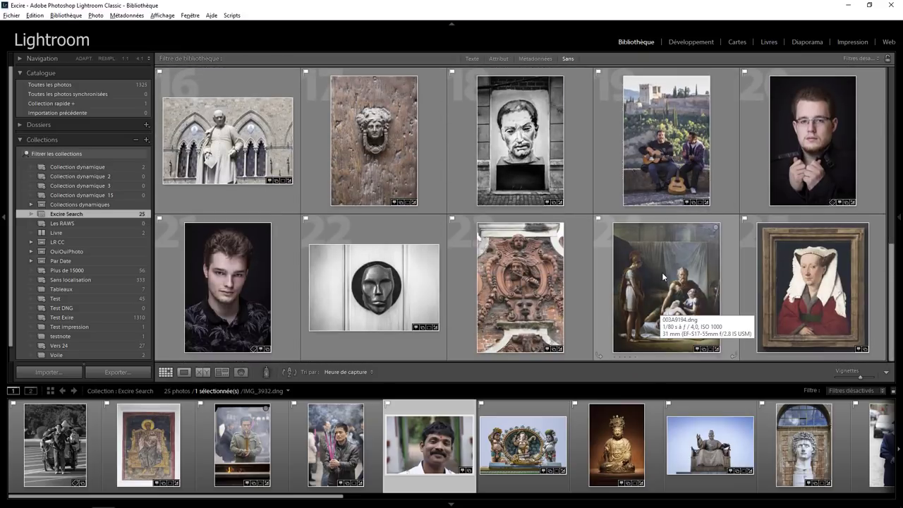
pyautogui.scroll(5, 662, 272)
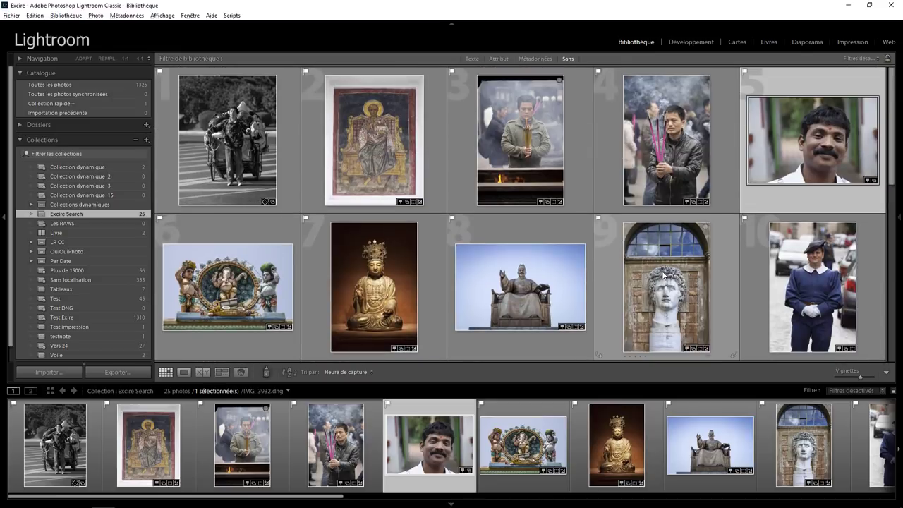
pyautogui.scroll(-3, 663, 275)
pyautogui.scroll(-2, 663, 274)
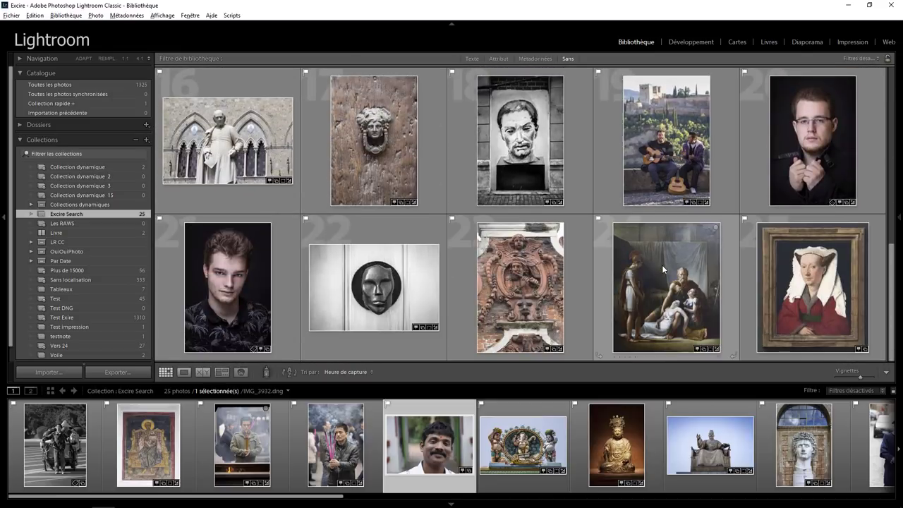
pyautogui.scroll(2, 663, 269)
pyautogui.scroll(-1, 662, 266)
pyautogui.scroll(-2, 661, 266)
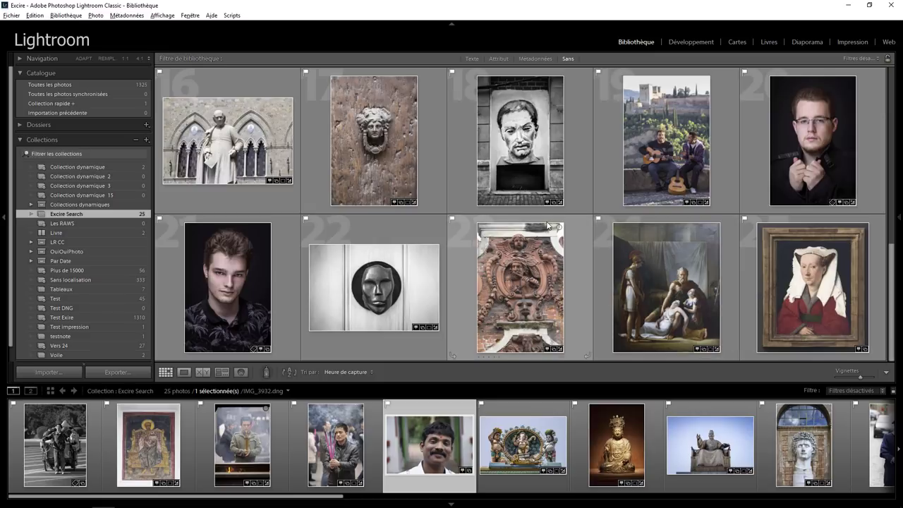
pyautogui.scroll(2, 547, 226)
pyautogui.scroll(1, 548, 225)
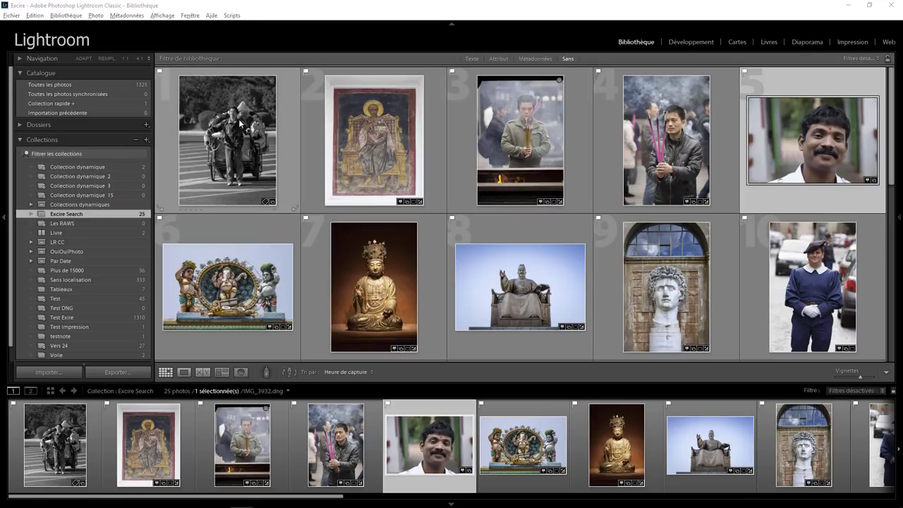
pyautogui.click(56, 16)
pyautogui.moveTo(46, 321)
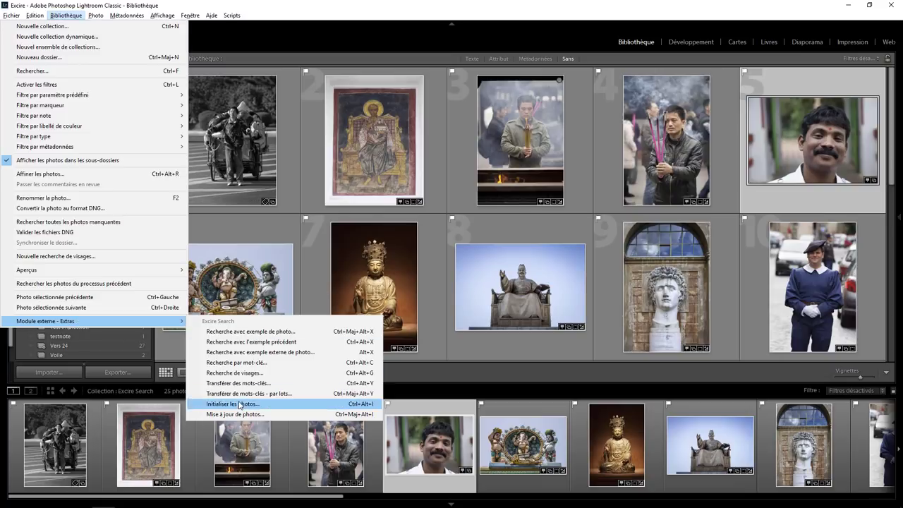
# Open Excire's external example photo search, then switch to the Google Images 'fushimi inari' results
pyautogui.click(240, 353)
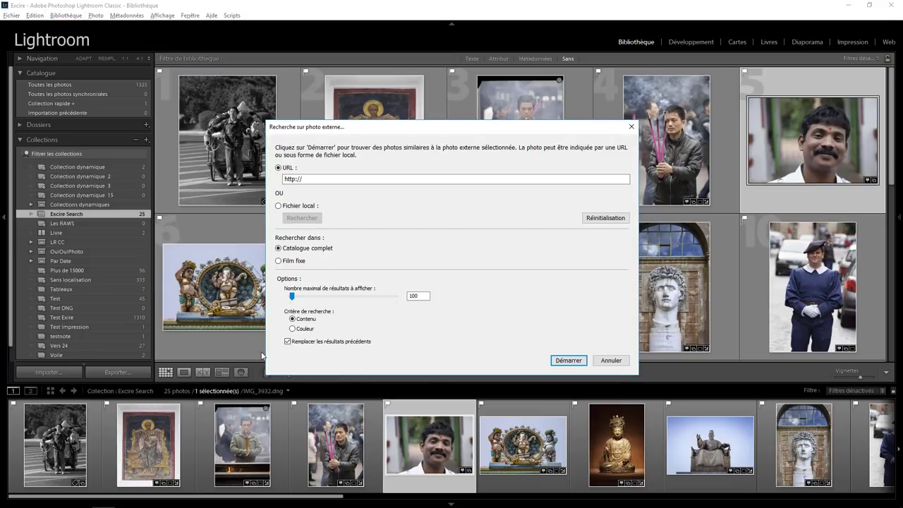
pyautogui.click(315, 178)
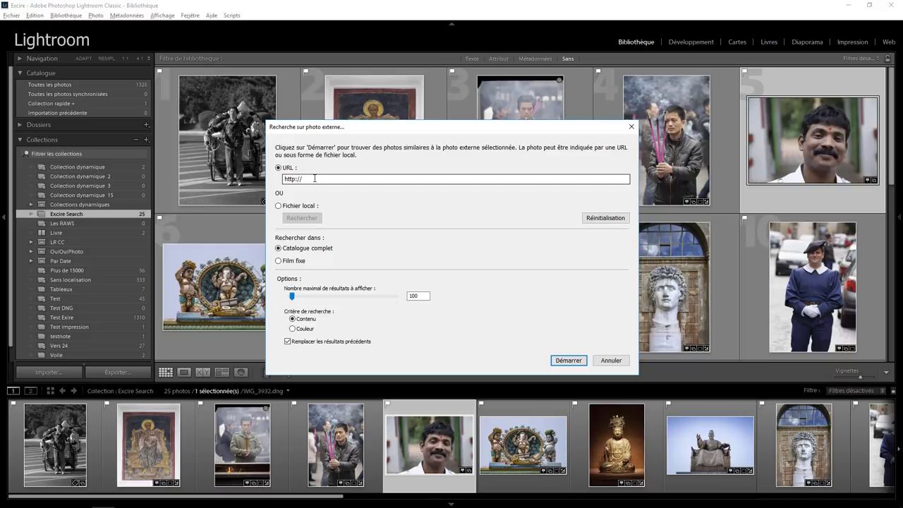
pyautogui.hotkey('alt', 'Tab')
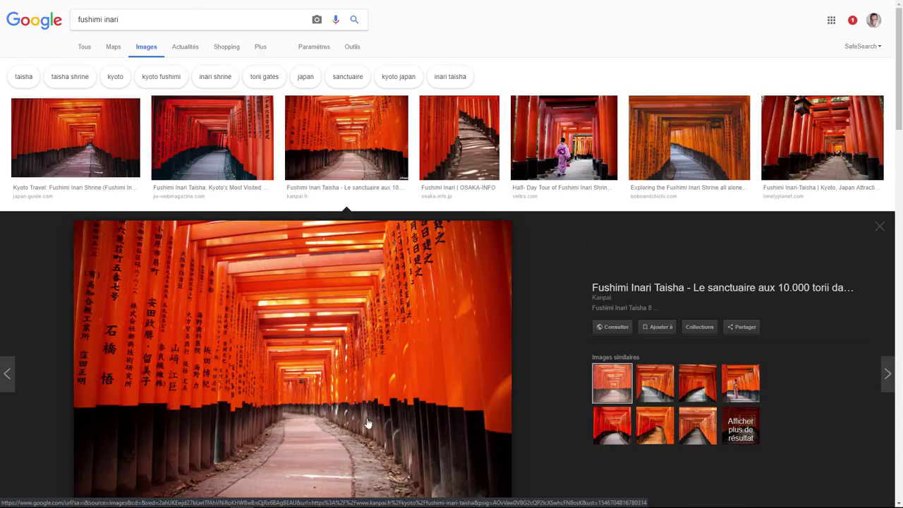
# Copy the image address of the Fushimi Inari Taisha torii photo
pyautogui.scroll(-2, 463, 373)
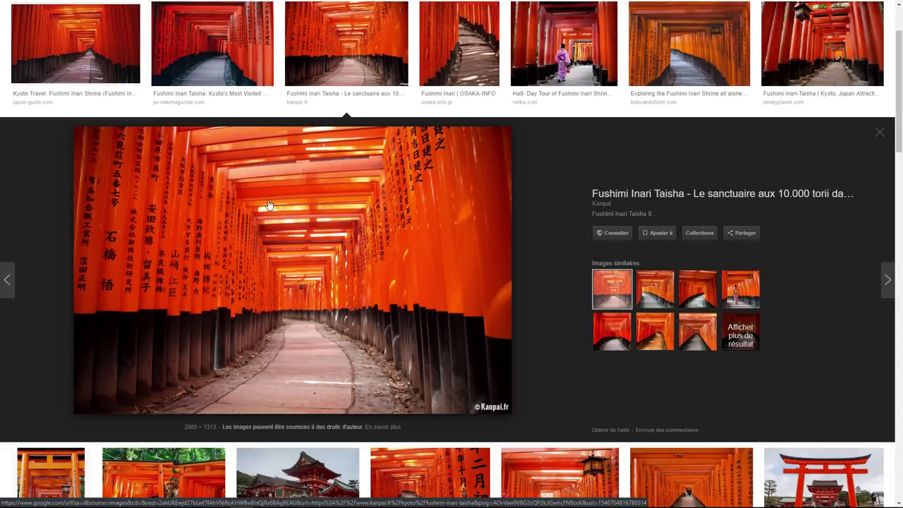
pyautogui.rightClick(297, 215)
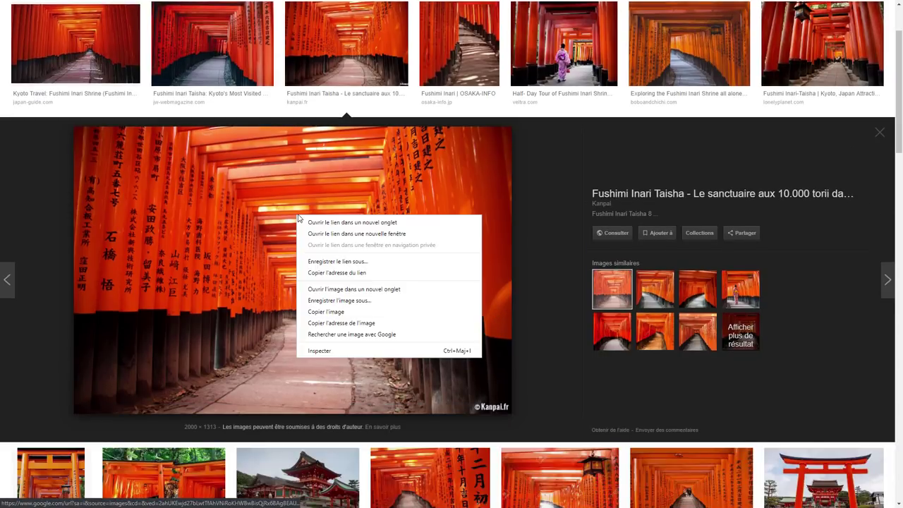
pyautogui.click(358, 323)
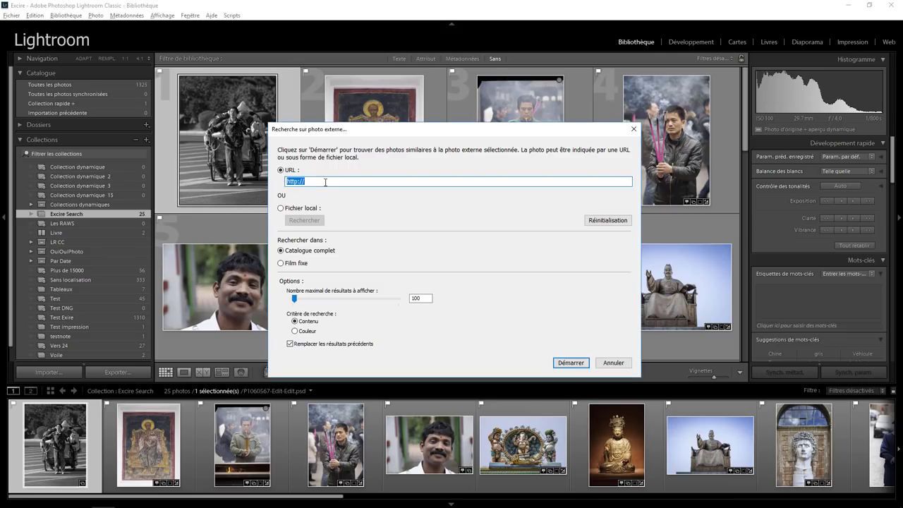
# Search the catalogue using the pasted torii image URL as the external example
pyautogui.write('https://www.kanpai.fr/sites/default/files/uploads/fushimi-inari-taisha-8.jpg')
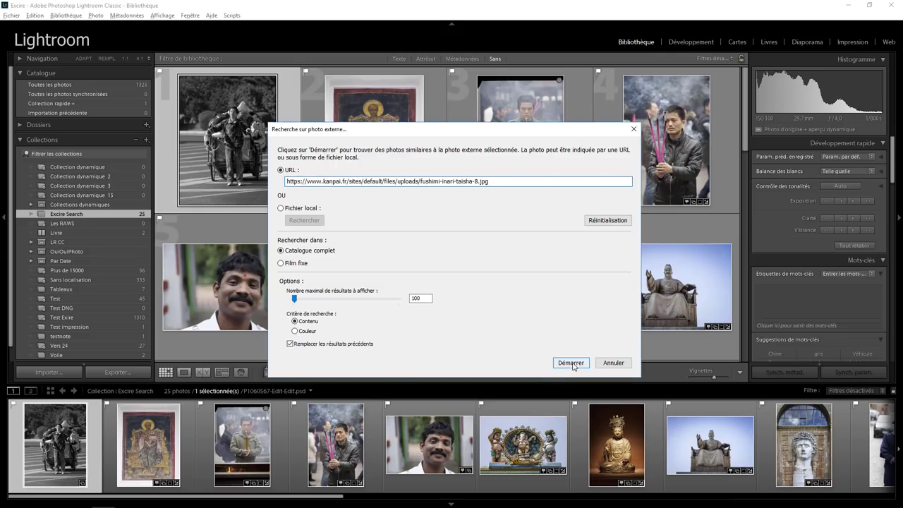
pyautogui.click(571, 362)
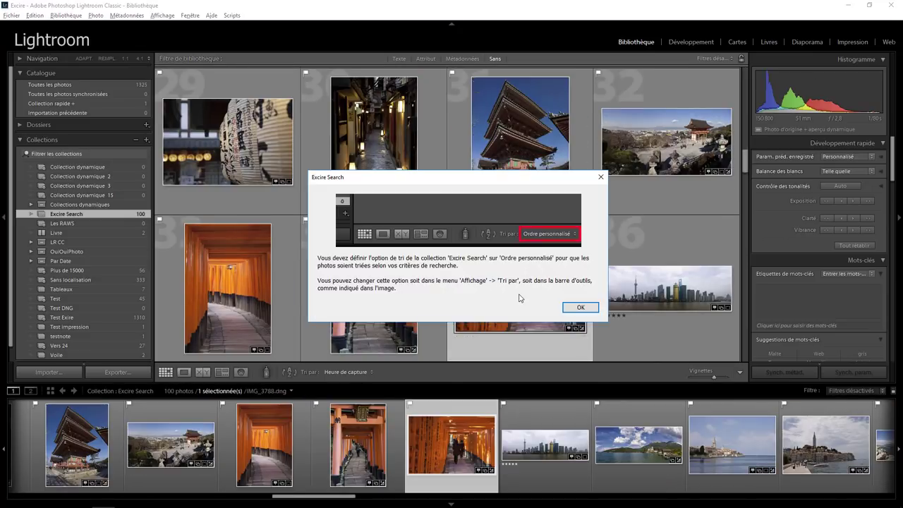
pyautogui.click(580, 307)
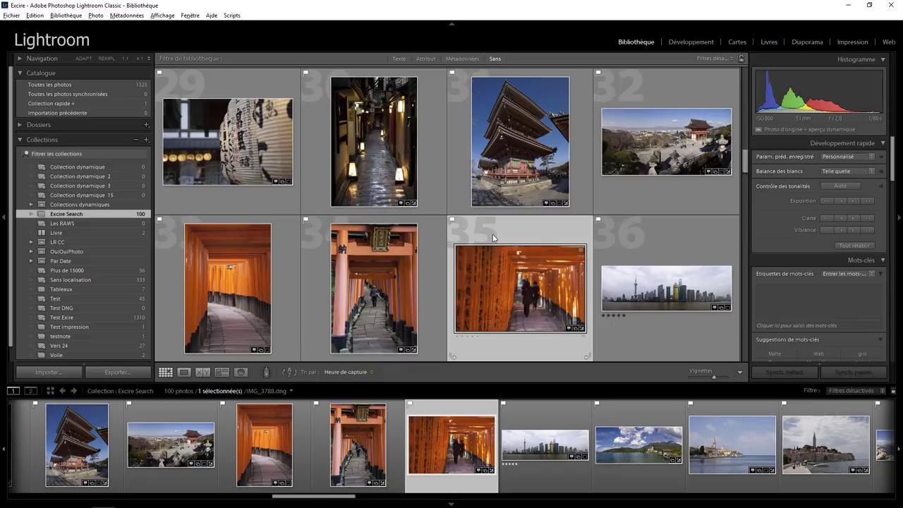
# Browse the 100 similar results, then bring up Excire's Recherche par mot-clé window
pyautogui.scroll(2, 494, 238)
pyautogui.scroll(3, 501, 240)
pyautogui.scroll(3, 508, 242)
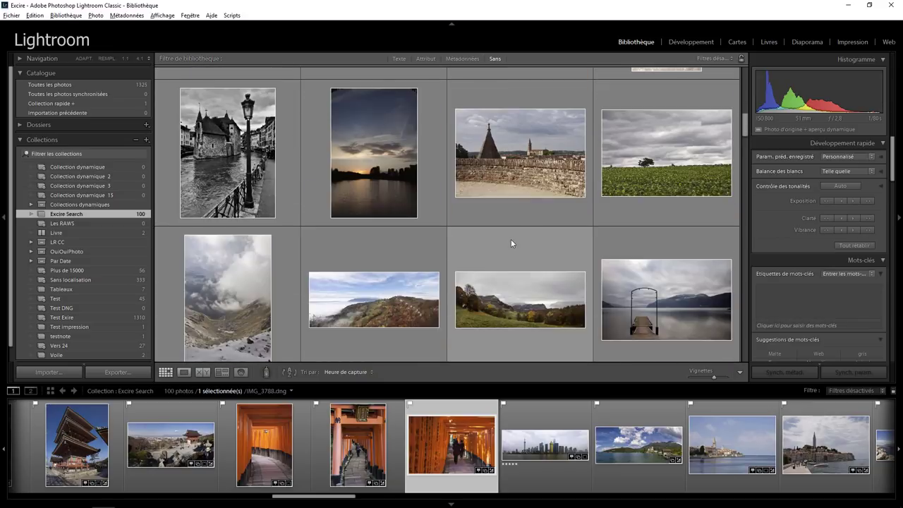
pyautogui.scroll(2, 510, 239)
pyautogui.scroll(2, 511, 239)
pyautogui.scroll(-4, 510, 239)
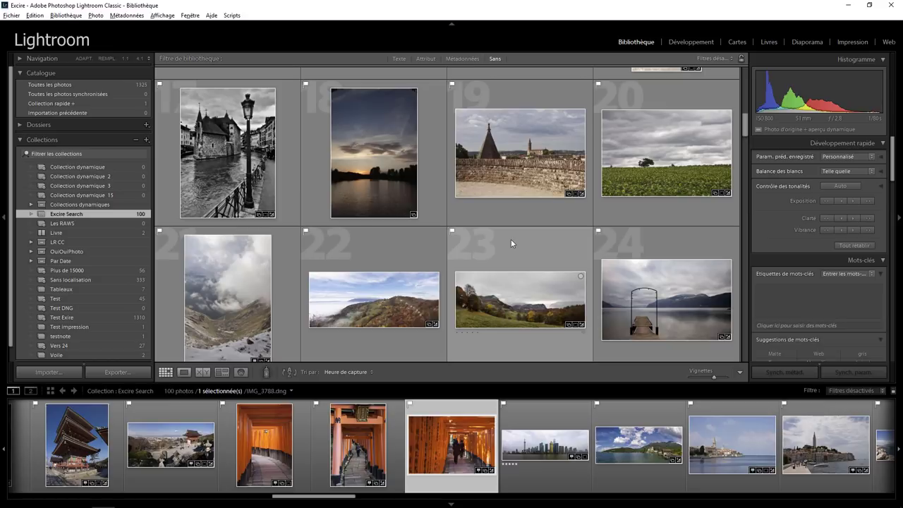
pyautogui.scroll(-3, 511, 239)
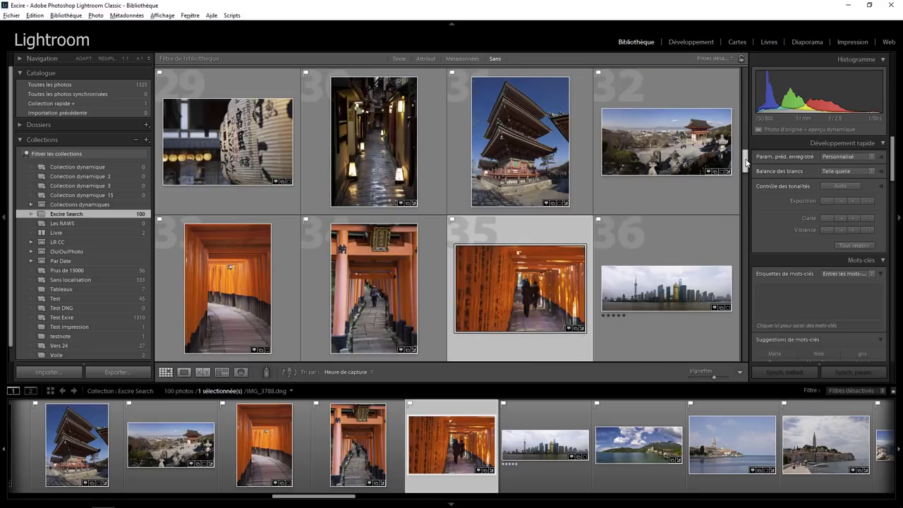
pyautogui.click(66, 15)
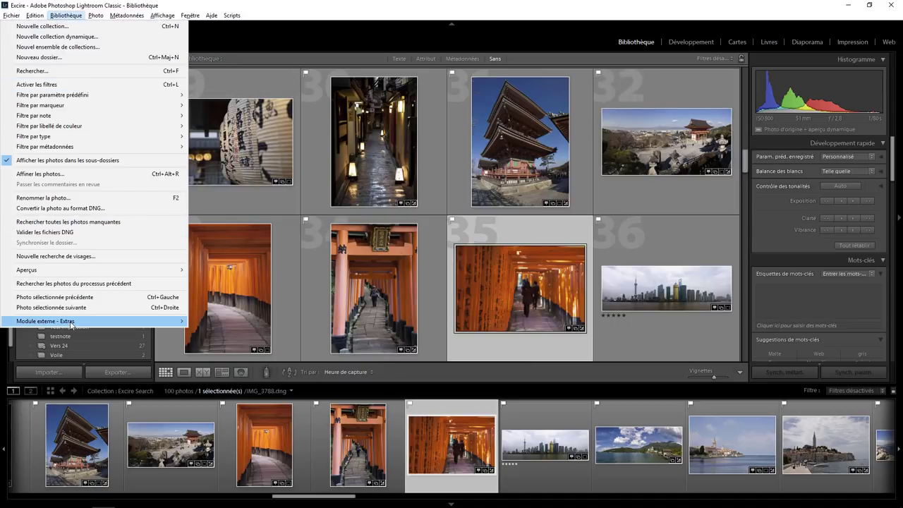
pyautogui.moveTo(45, 320)
pyautogui.click(245, 367)
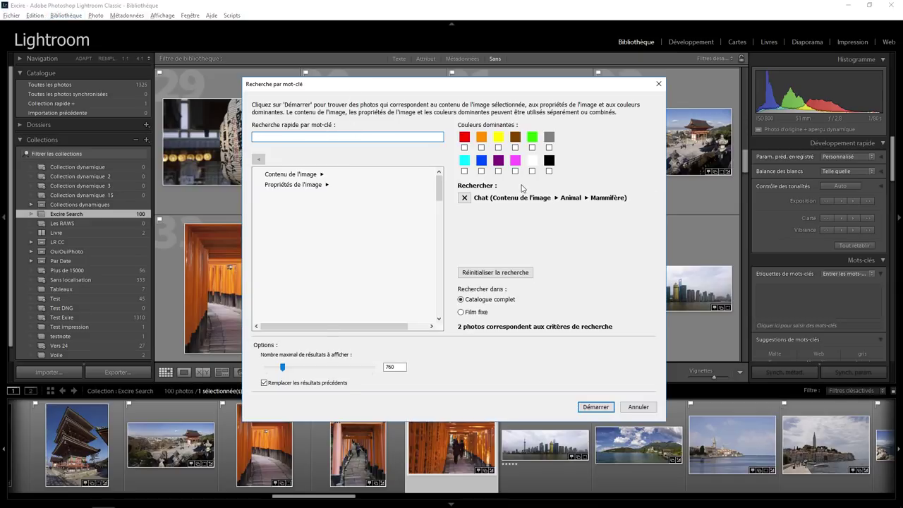
# Run the keyword search for cats and select the second of the two cat photos
pyautogui.click(596, 407)
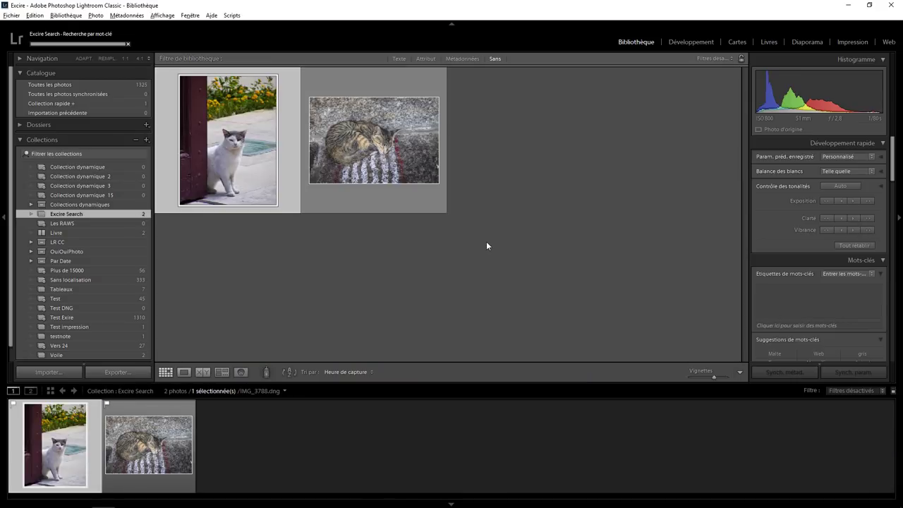
pyautogui.click(375, 206)
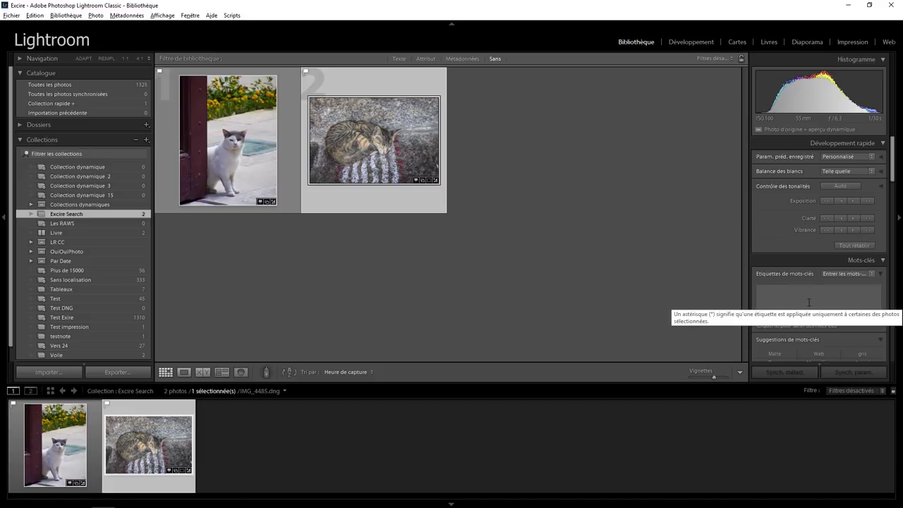
pyautogui.moveTo(374, 141)
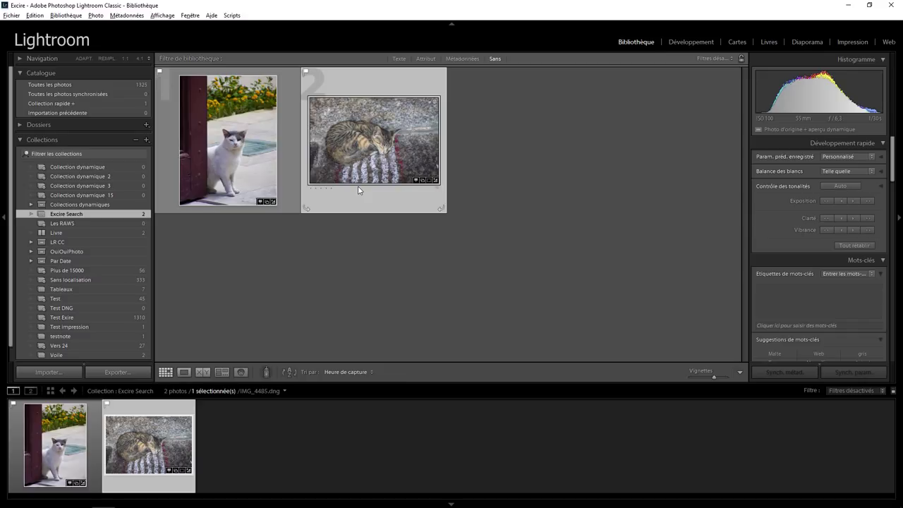
pyautogui.click(69, 15)
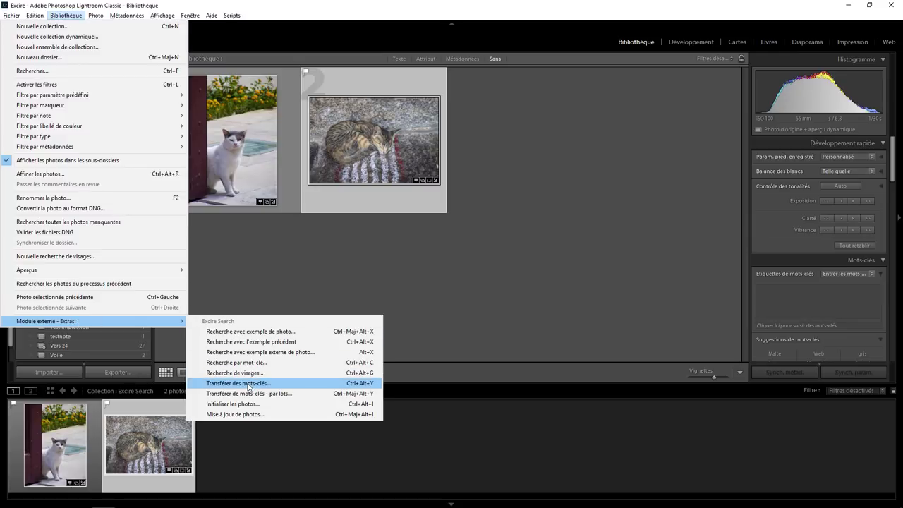
# Transfer Contenu, Coloris and Propriété keywords (Animal, Chat, Mammifère, gris, Terne) to the tabby cat photo
pyautogui.click(248, 385)
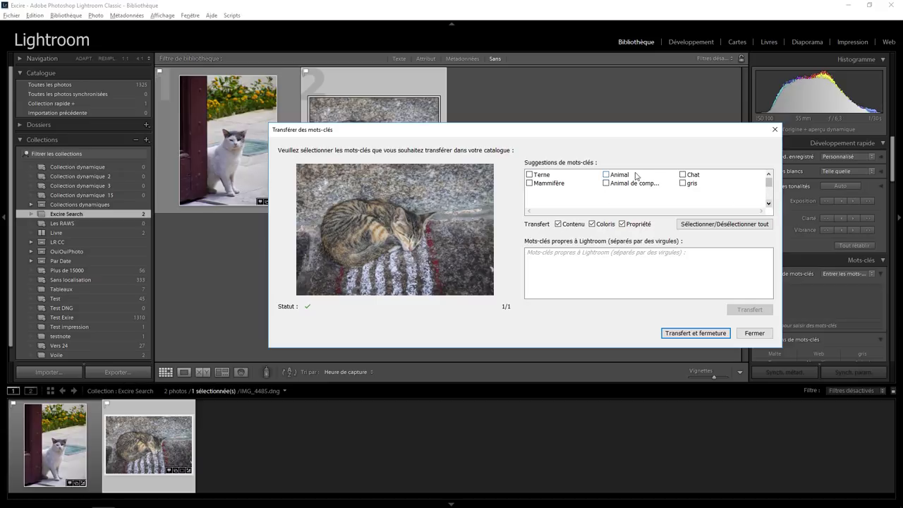
pyautogui.click(768, 203)
pyautogui.click(768, 174)
pyautogui.click(557, 224)
pyautogui.click(592, 224)
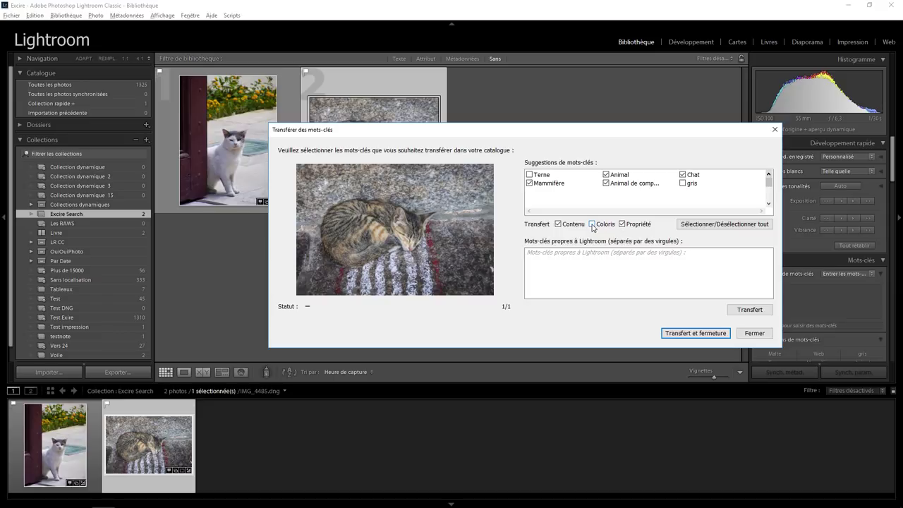
pyautogui.click(592, 225)
pyautogui.click(622, 224)
pyautogui.click(558, 225)
pyautogui.click(695, 334)
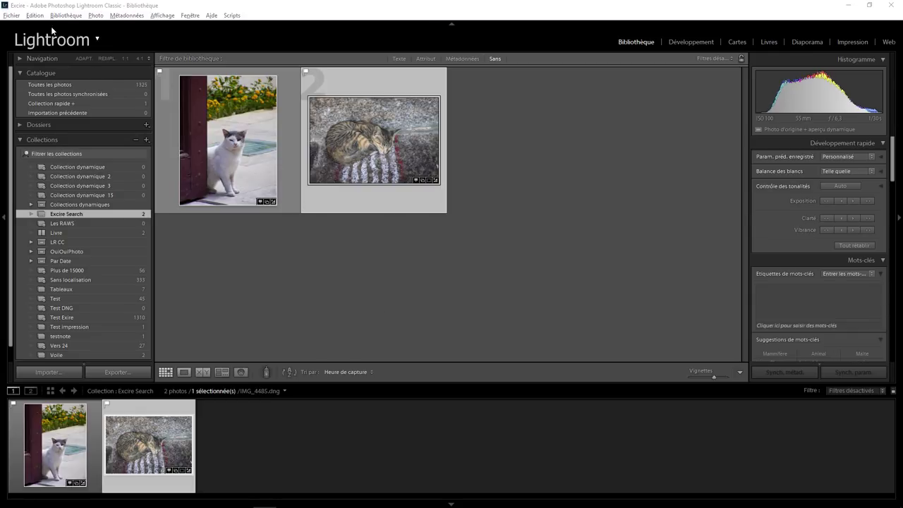
# Set batch keyword transfer to Catalogue complet, including child categories, with manual recovery off
pyautogui.click(75, 15)
pyautogui.moveTo(46, 320)
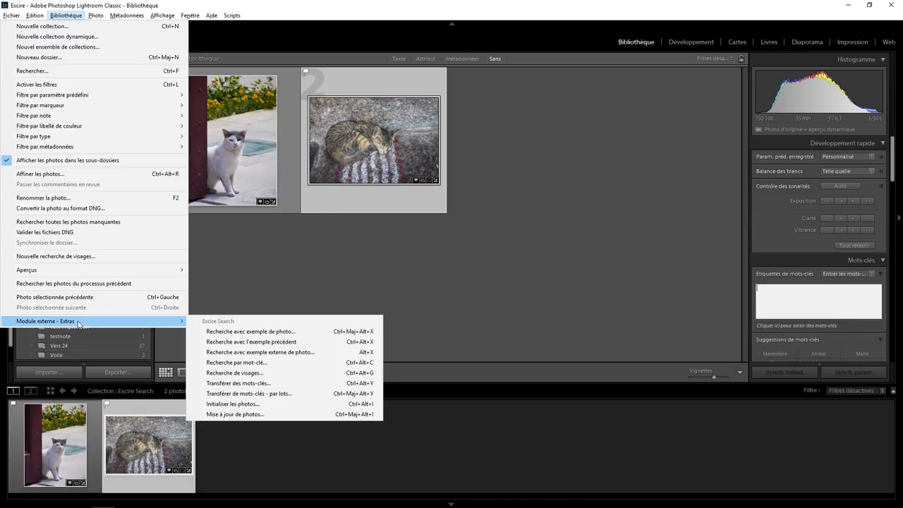
pyautogui.click(234, 393)
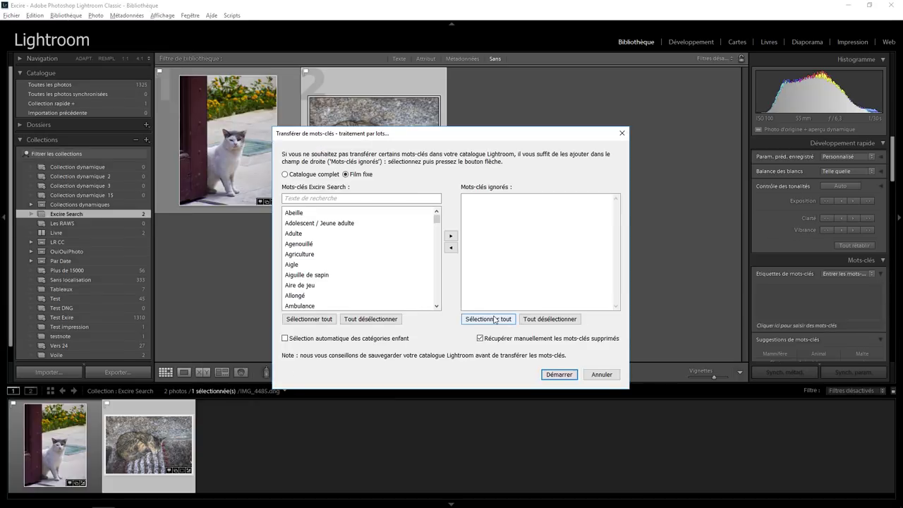
pyautogui.click(480, 339)
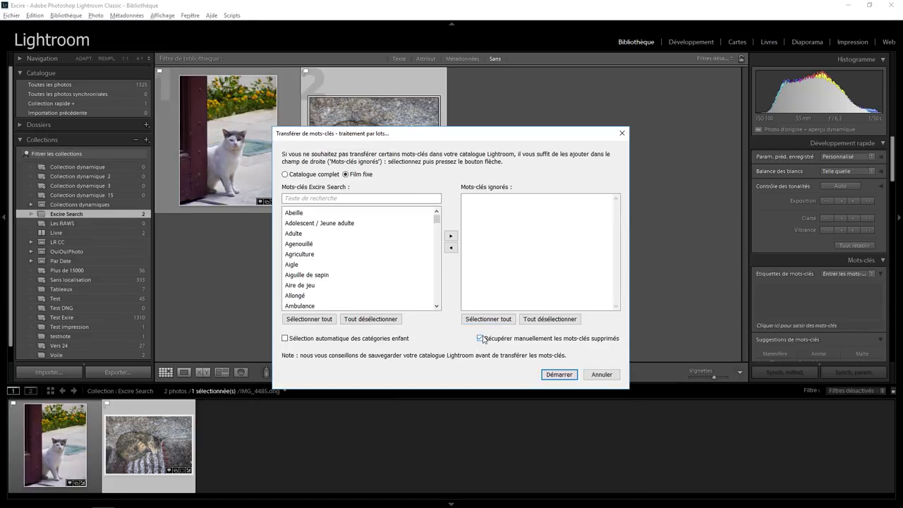
pyautogui.click(359, 199)
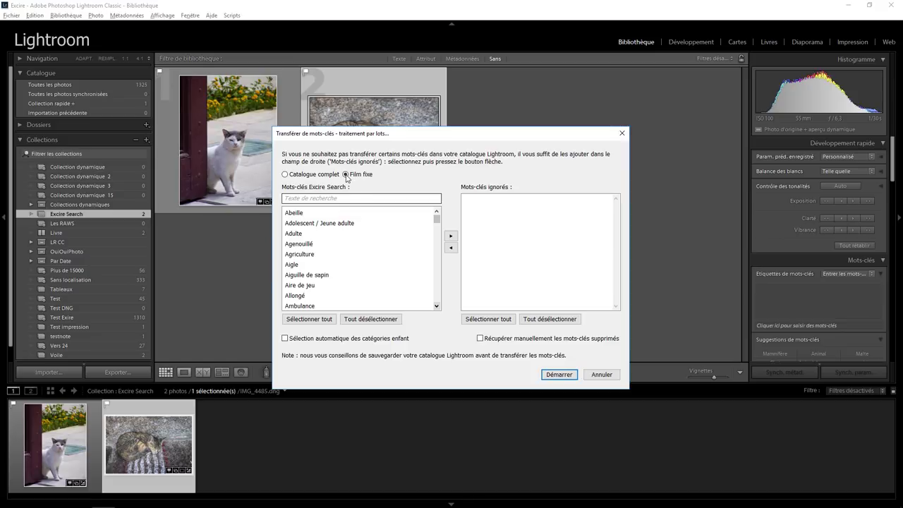
pyautogui.click(285, 175)
pyautogui.click(284, 339)
# Leave no keywords ignored, restoring Adulte, and run the transfer for 1310 photos
pyautogui.moveTo(436, 222); pyautogui.dragTo(437, 300)
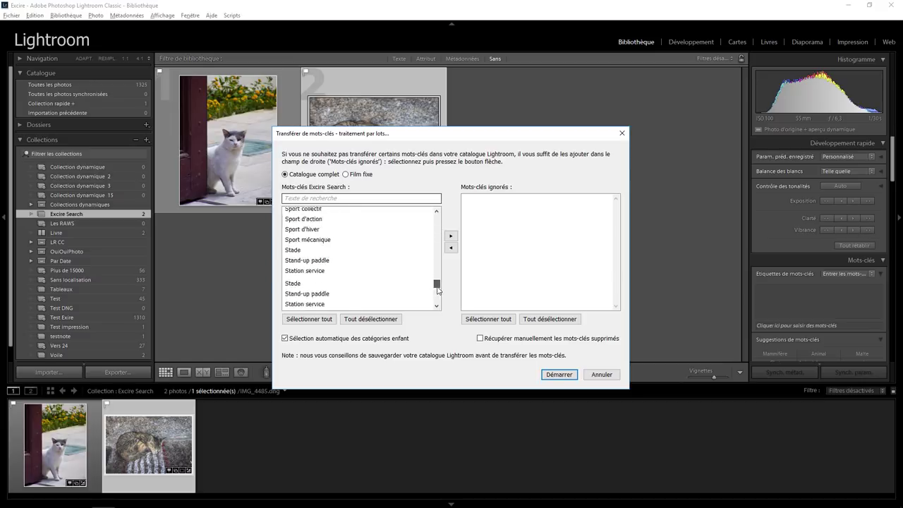
pyautogui.moveTo(437, 300); pyautogui.dragTo(436, 217)
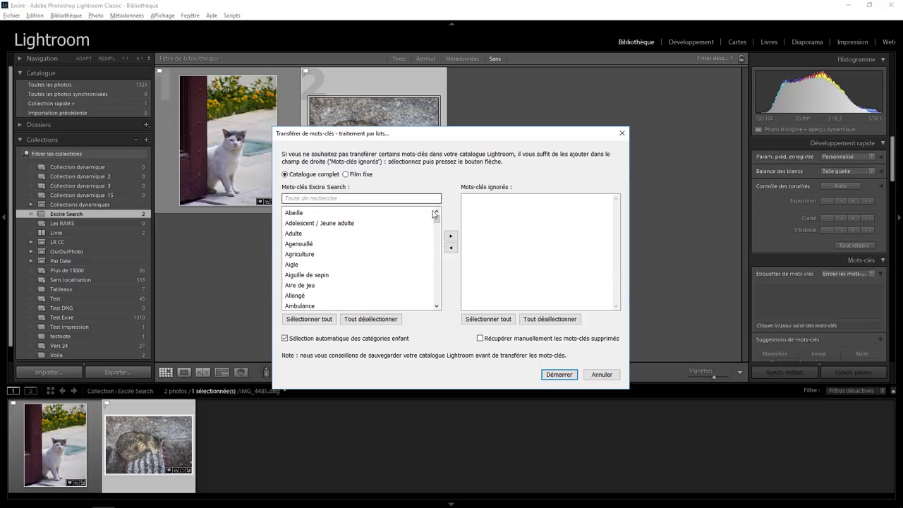
pyautogui.click(301, 237)
pyautogui.click(451, 236)
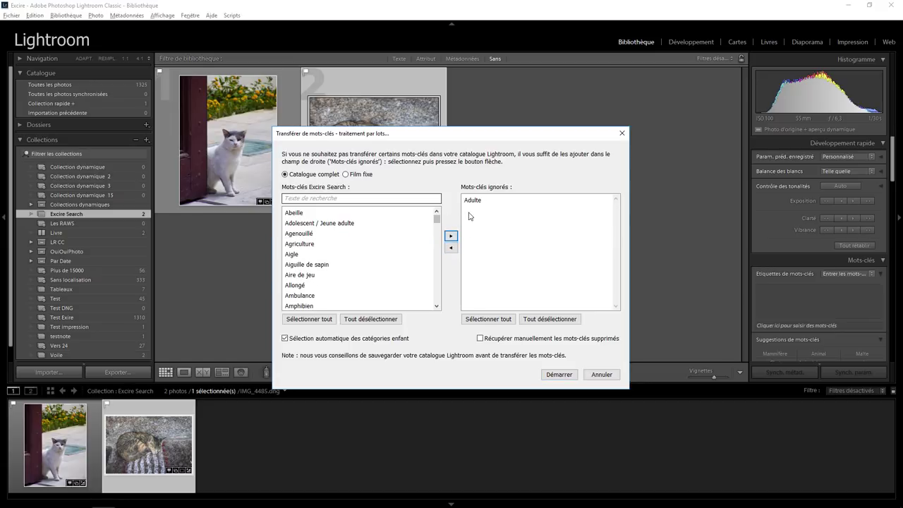
pyautogui.click(472, 200)
pyautogui.click(451, 248)
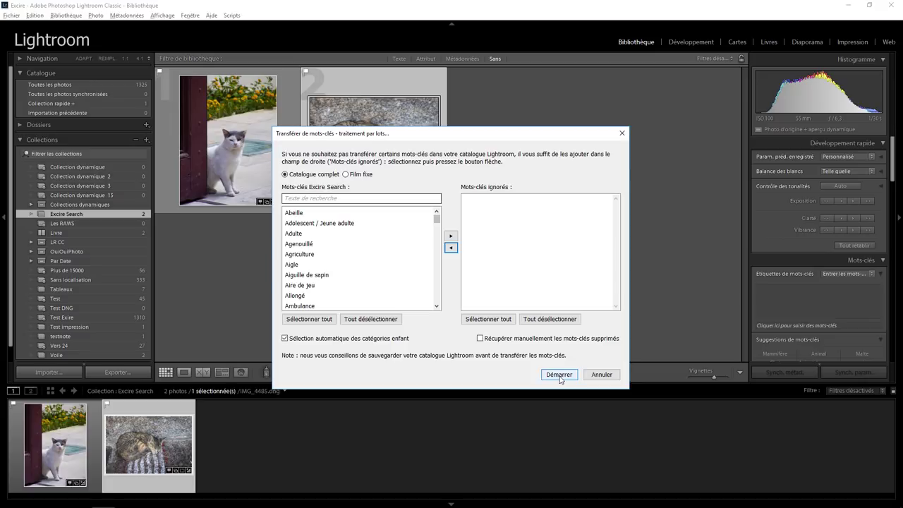
pyautogui.click(559, 374)
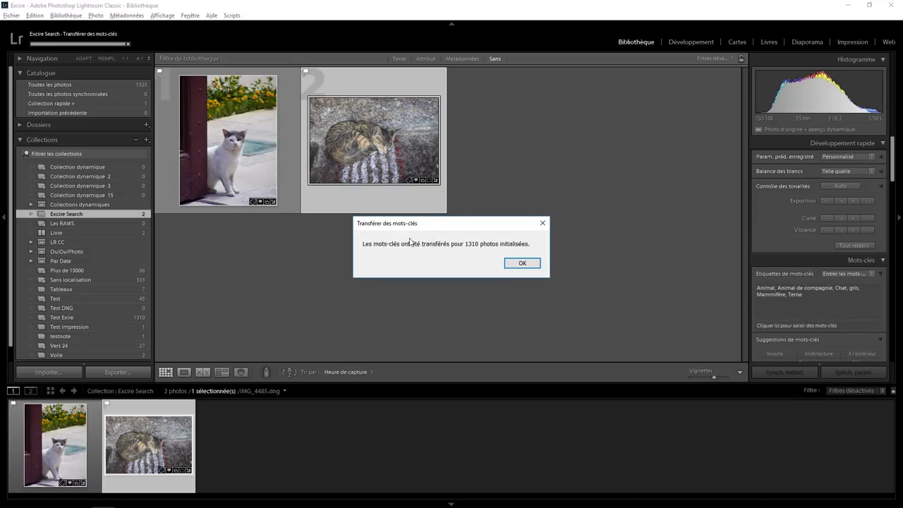
pyautogui.click(522, 263)
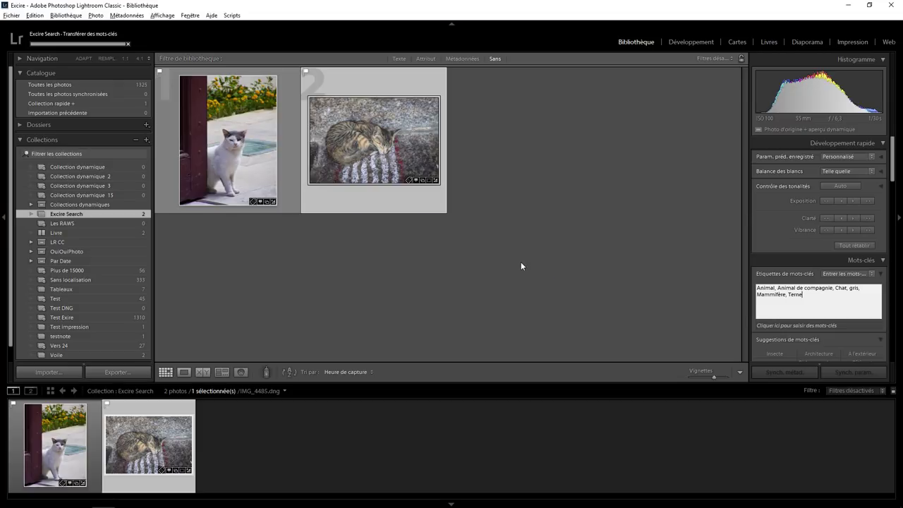
# Show all photos and check keywords on the Ganesh, scaffolding workers and red scooter photos
pyautogui.click(89, 84)
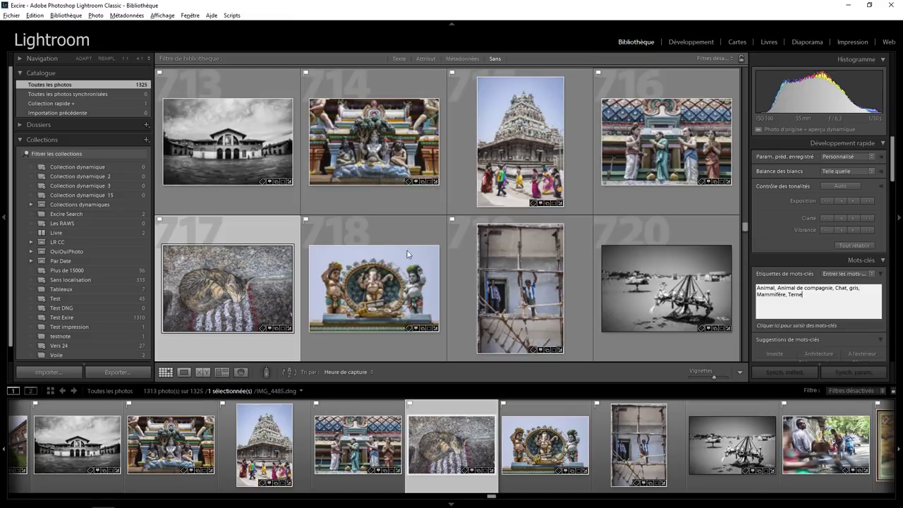
pyautogui.click(386, 279)
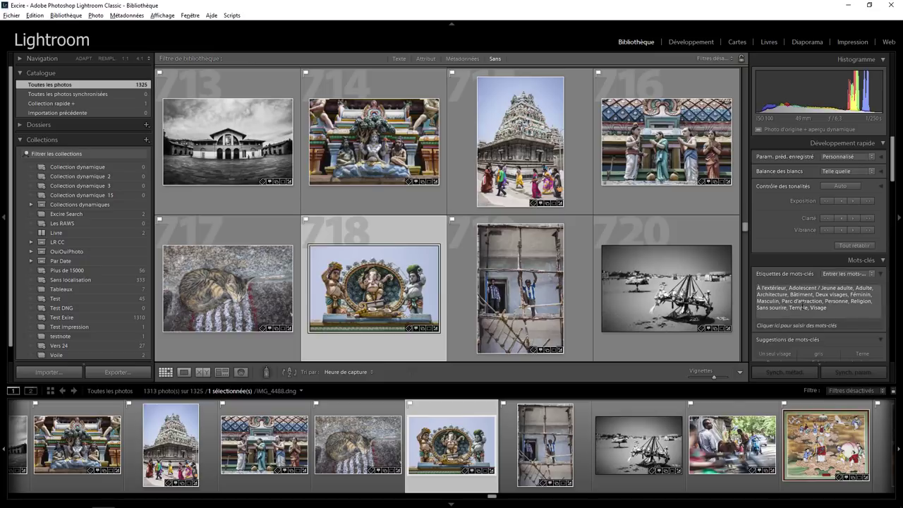
pyautogui.click(519, 293)
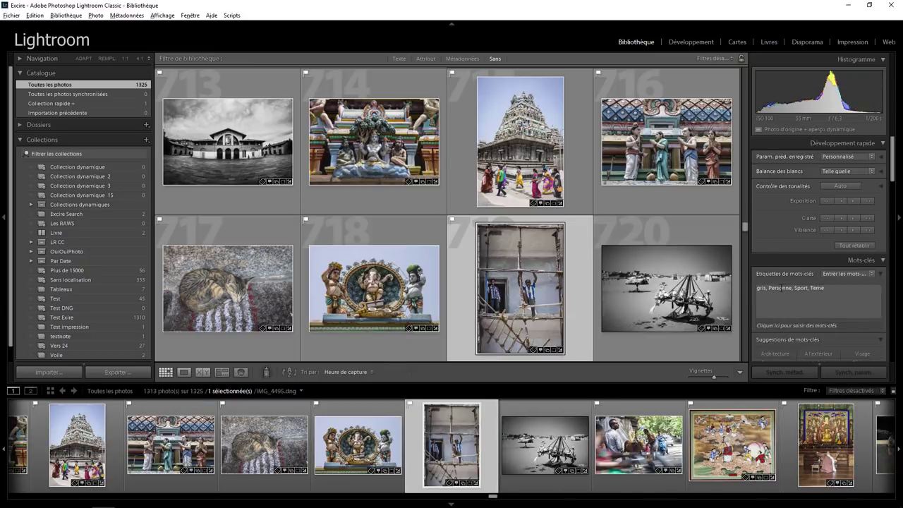
pyautogui.moveTo(533, 294)
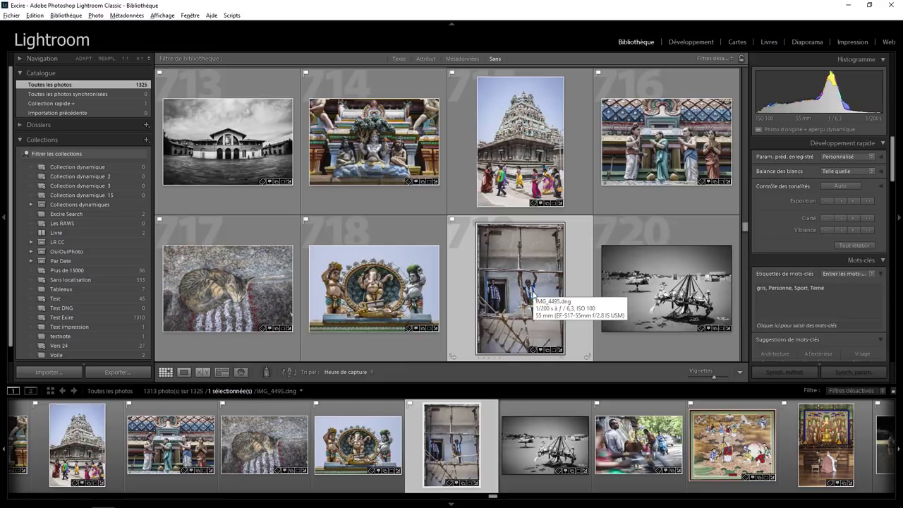
pyautogui.scroll(-3, 542, 264)
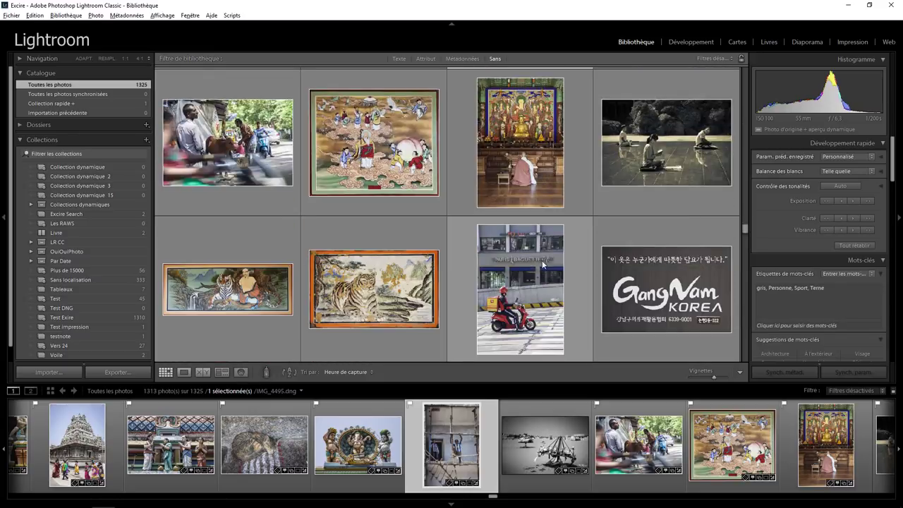
pyautogui.click(505, 263)
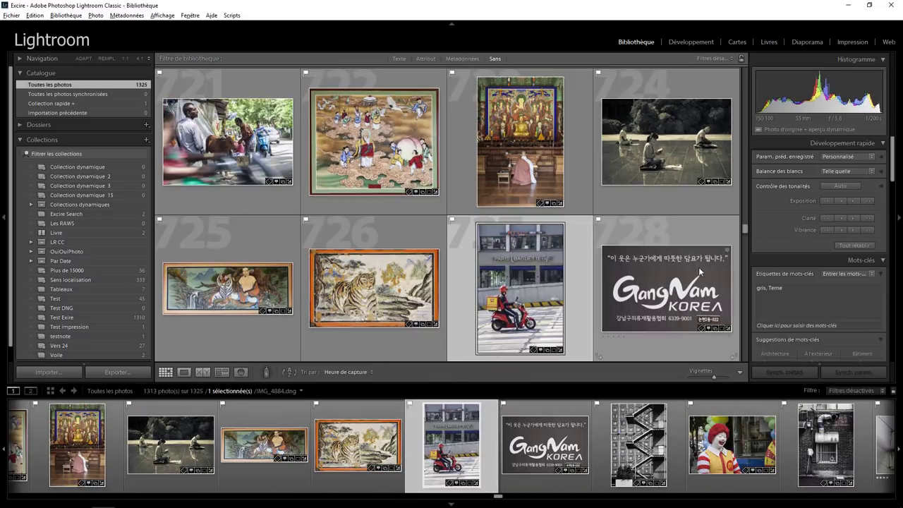
pyautogui.scroll(-5, 399, 198)
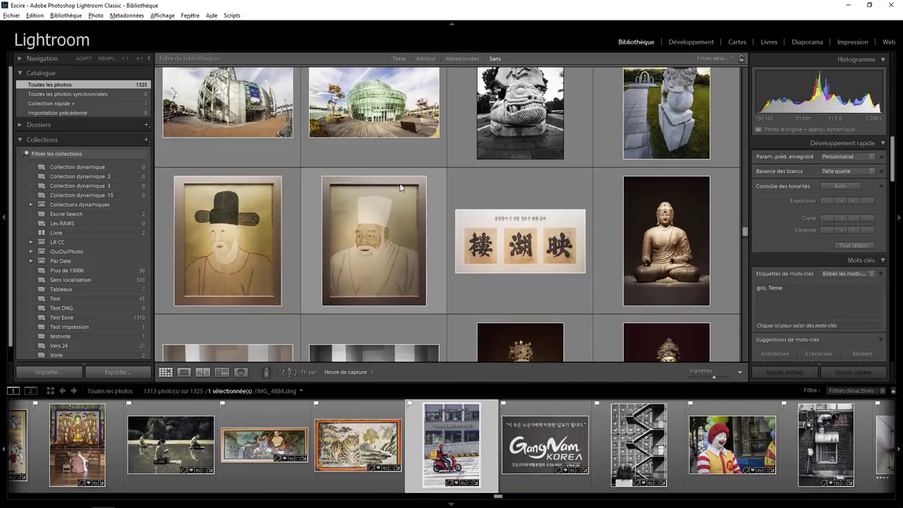
# Check the keywords on the seated Buddha statue and parade performers photos
pyautogui.click(669, 268)
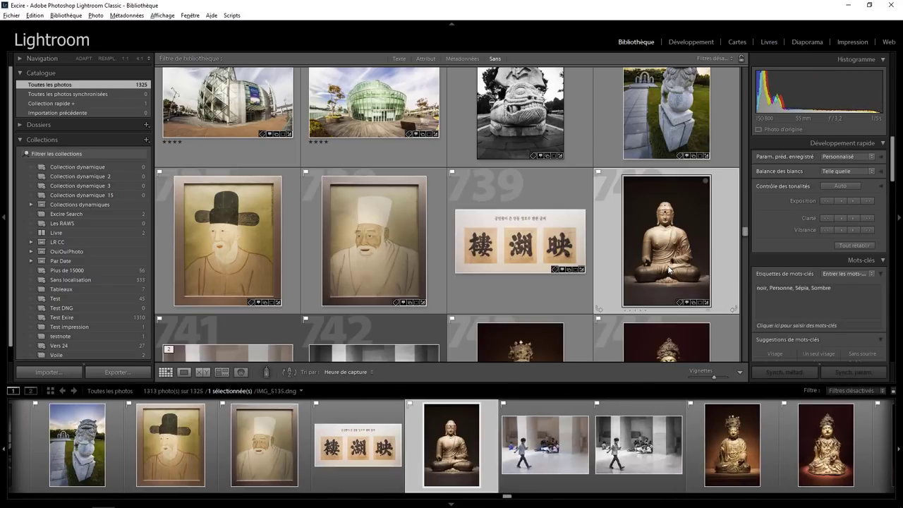
pyautogui.scroll(-3, 602, 203)
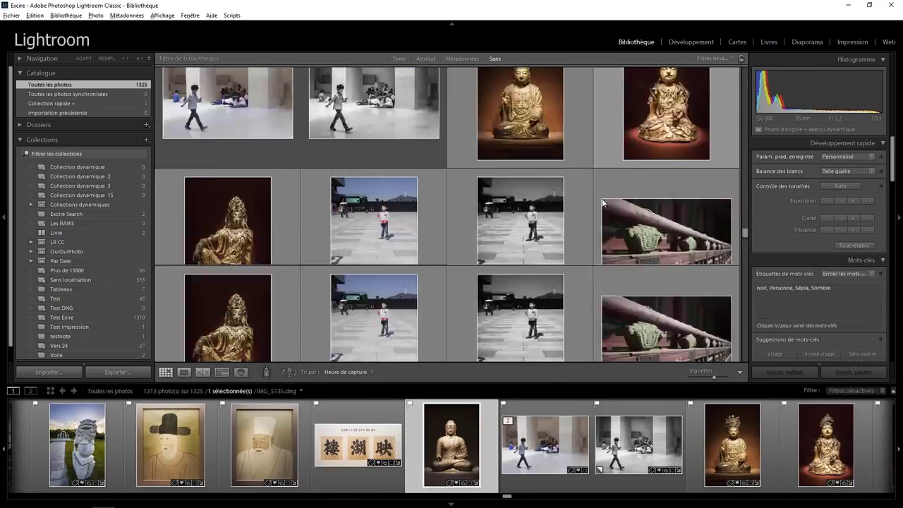
pyautogui.scroll(-3, 602, 203)
pyautogui.scroll(-3, 602, 203)
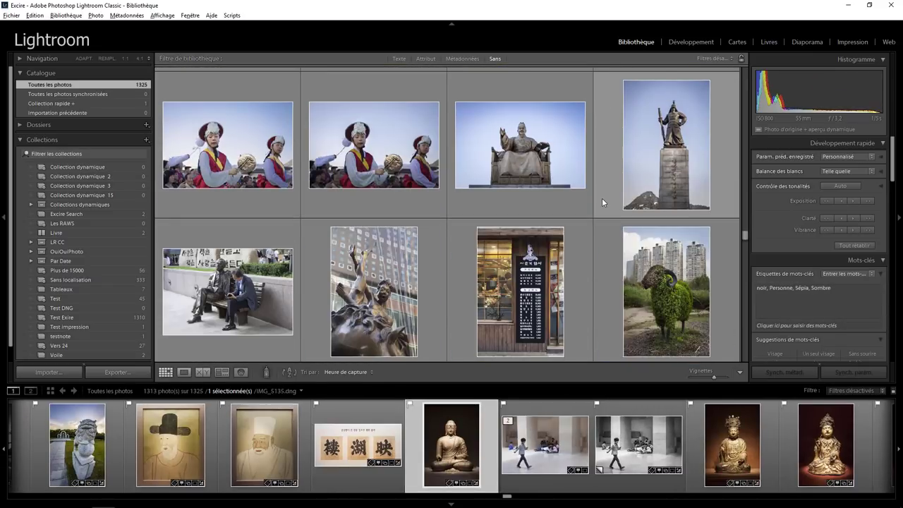
pyautogui.click(240, 201)
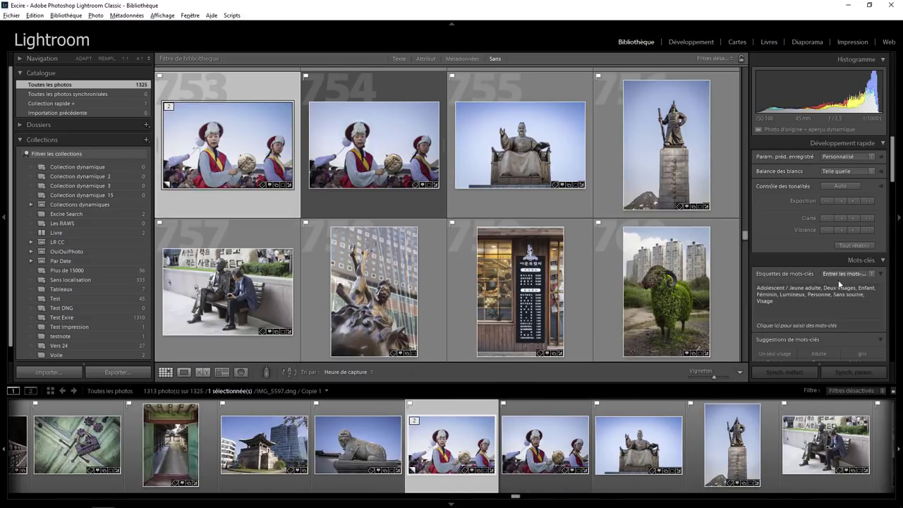
pyautogui.scroll(-3, 579, 170)
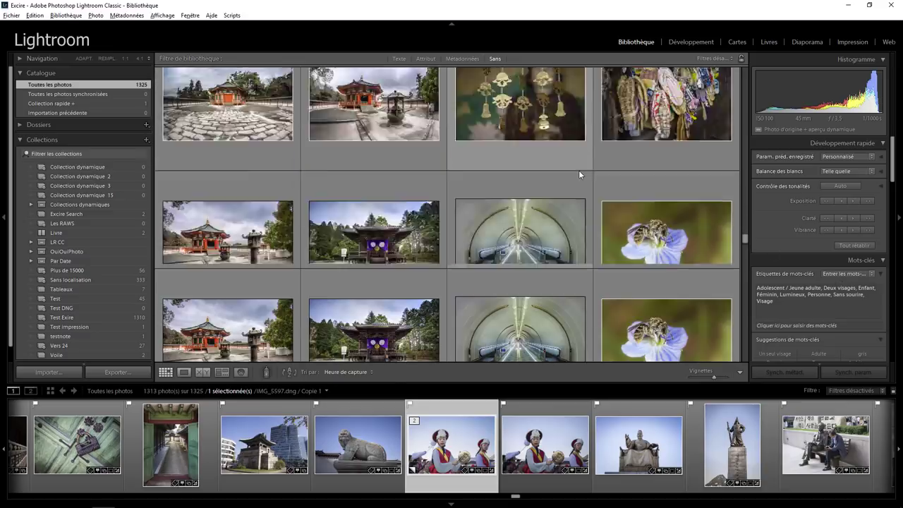
pyautogui.scroll(-2, 579, 170)
pyautogui.scroll(2, 578, 170)
# Check the tunnel photo, then the bee-on-flower photo tagged Bokeh, Fleur, Nature, Plante, vert
pyautogui.click(573, 171)
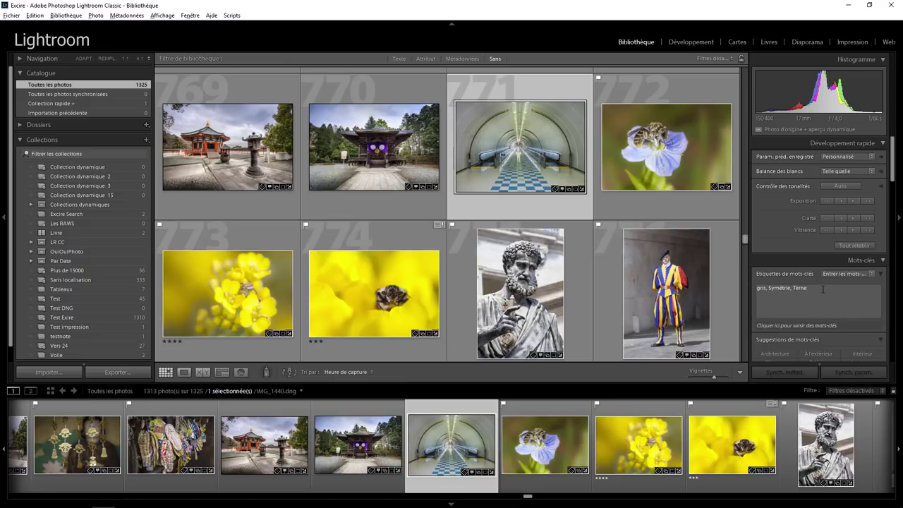
pyautogui.click(639, 200)
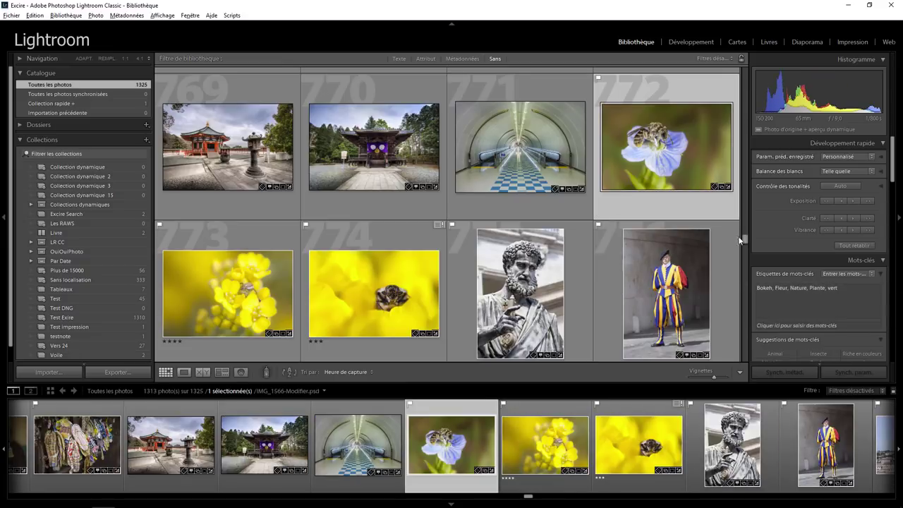
pyautogui.scroll(-5, 498, 185)
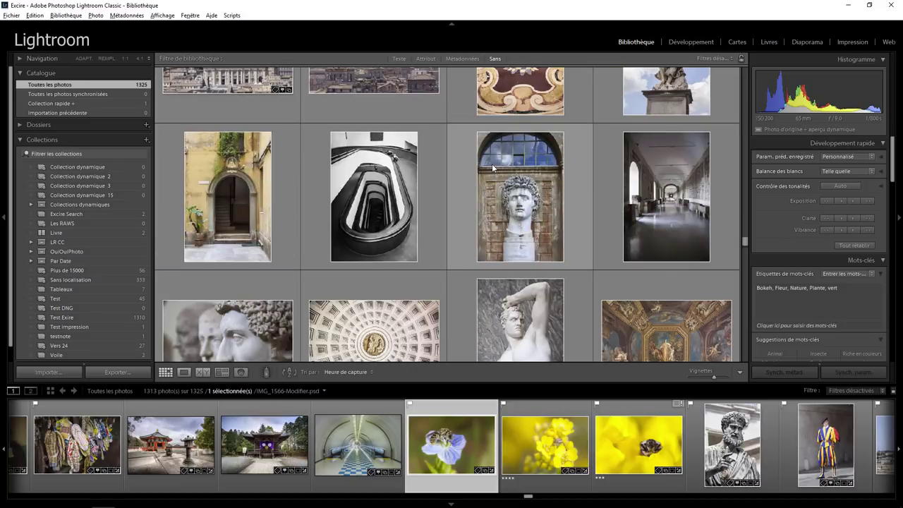
pyautogui.scroll(-1, 494, 172)
pyautogui.moveTo(520, 247)
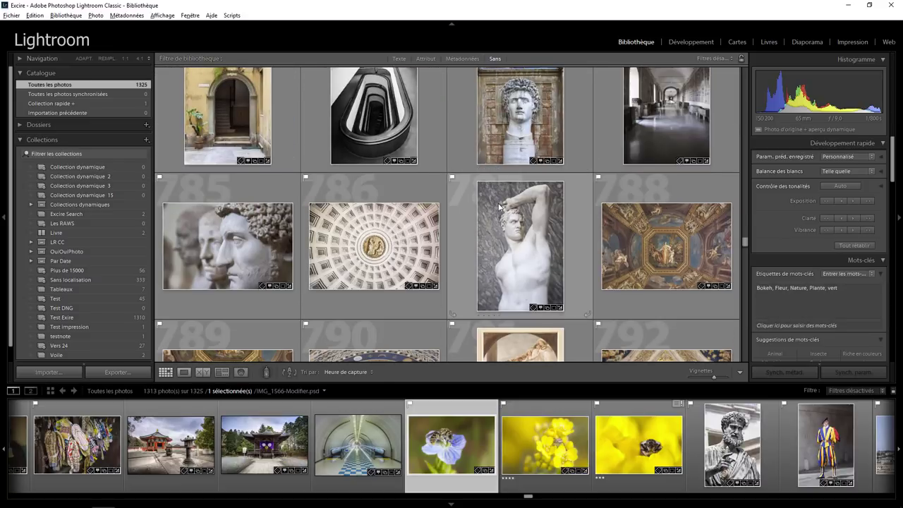
# Select the white marble statue photo IMG_3250.dng to see its Statue and Sans sourire keywords
pyautogui.click(460, 240)
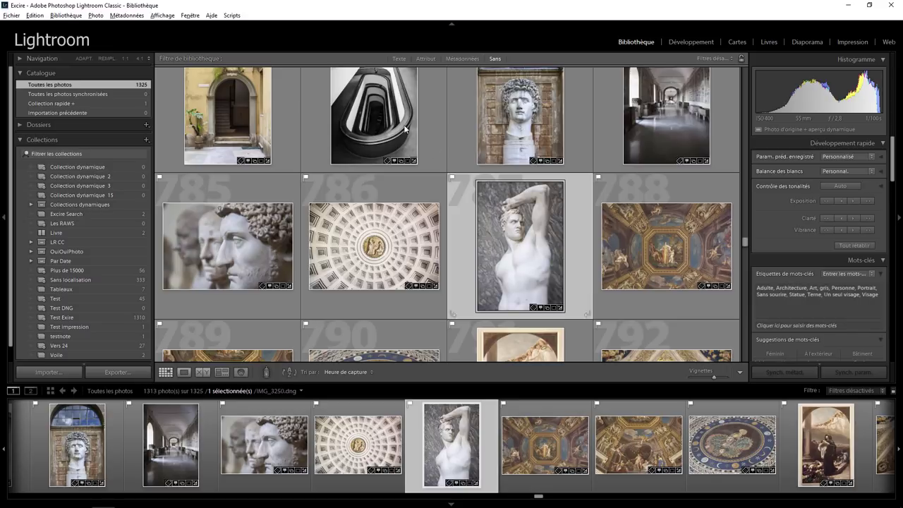
# Show the Excire Search commands under Bibliothèque > Module externe - Extras
pyautogui.click(66, 16)
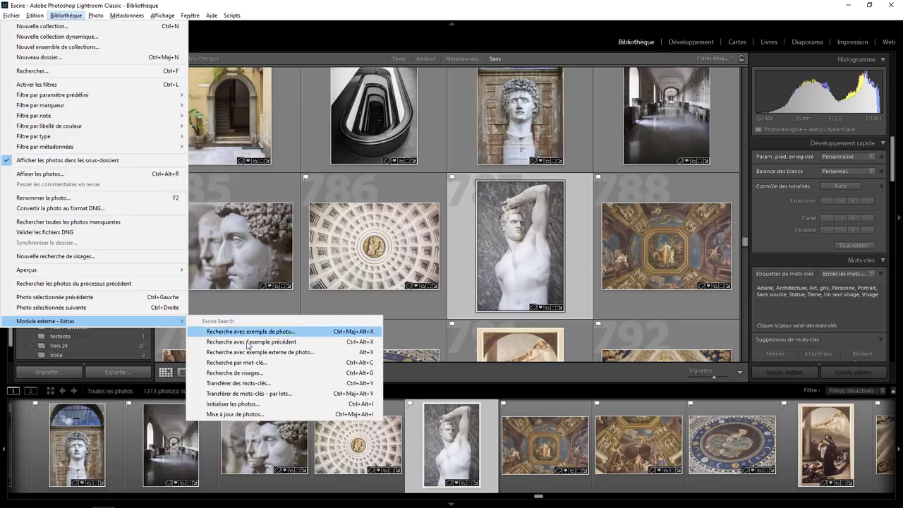
pyautogui.moveTo(99, 321)
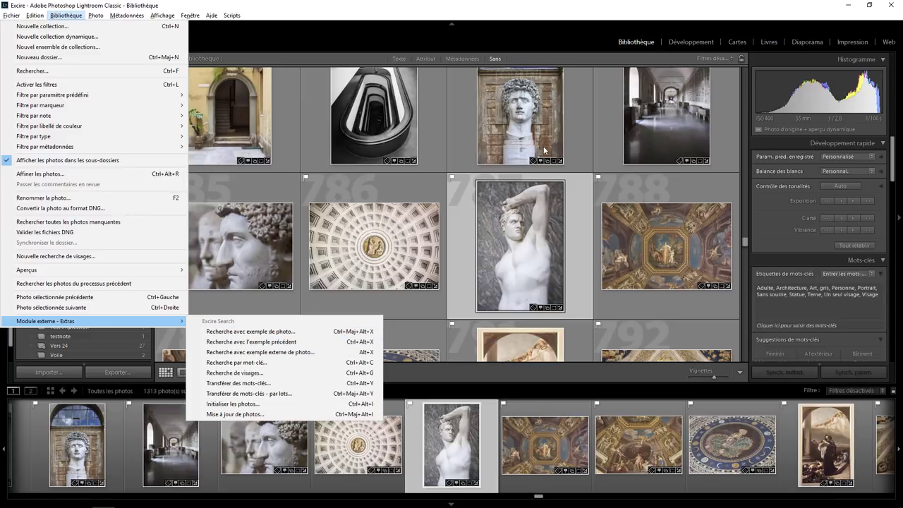
# Close the Bibliothèque menu and Excire submenu without running any command
pyautogui.click(484, 28)
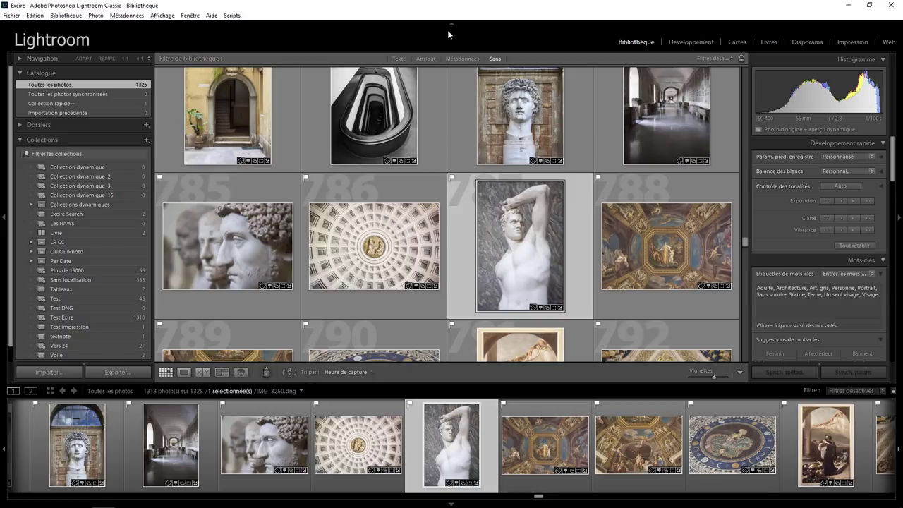
# Select the Colosseum photo IMG_3776-HDR.dng and view its tags: Colisée, Ruine, Architecture, Bâtiment, gris
pyautogui.scroll(-3, 366, 181)
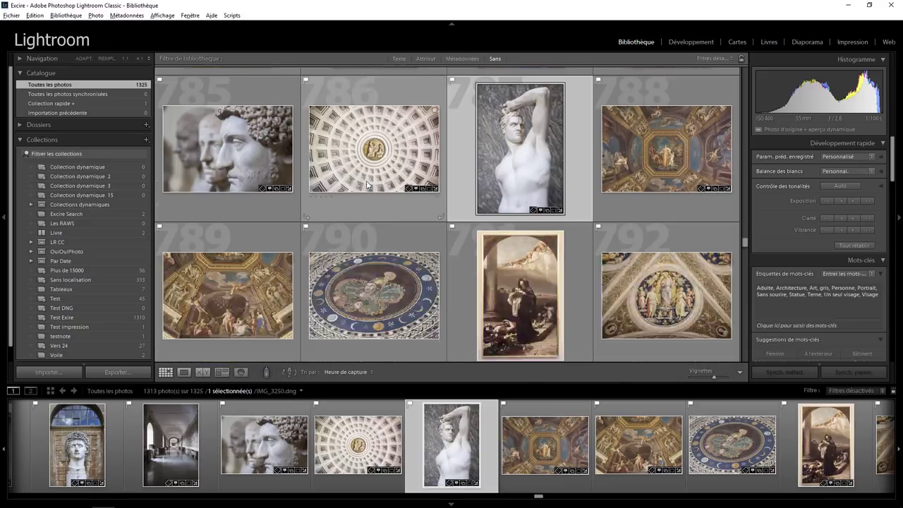
pyautogui.scroll(-3, 366, 181)
pyautogui.scroll(-3, 366, 181)
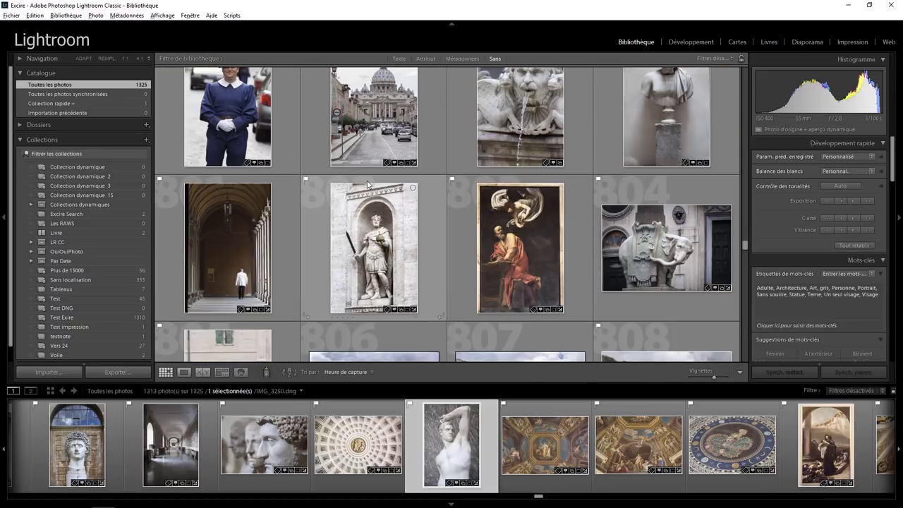
pyautogui.scroll(-2, 367, 185)
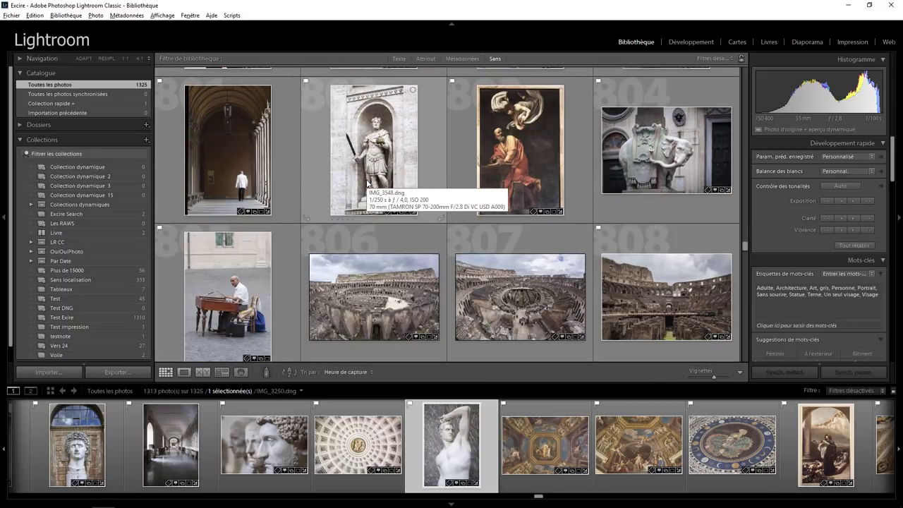
pyautogui.scroll(-2, 367, 182)
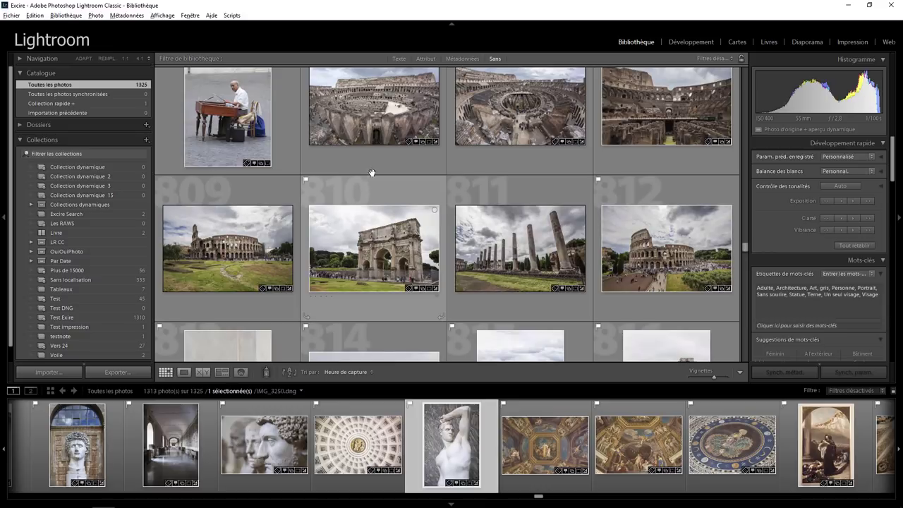
pyautogui.click(367, 160)
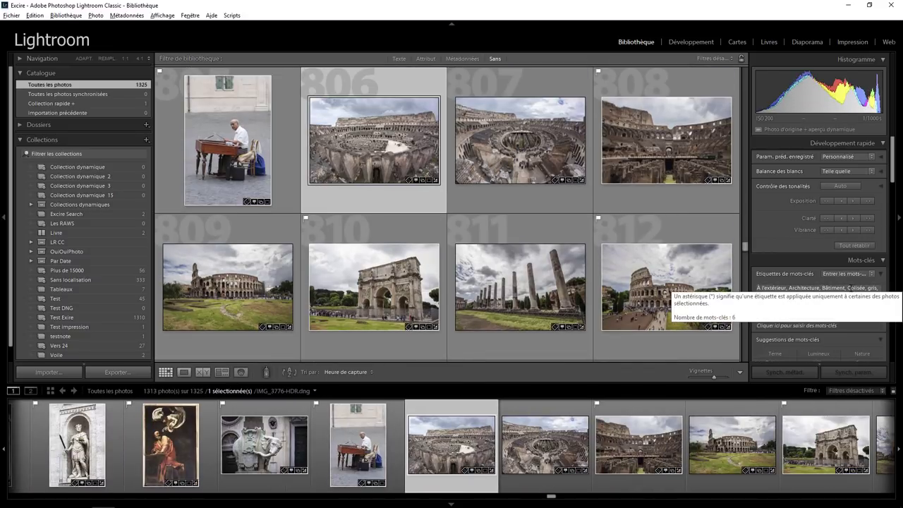
pyautogui.click(855, 289)
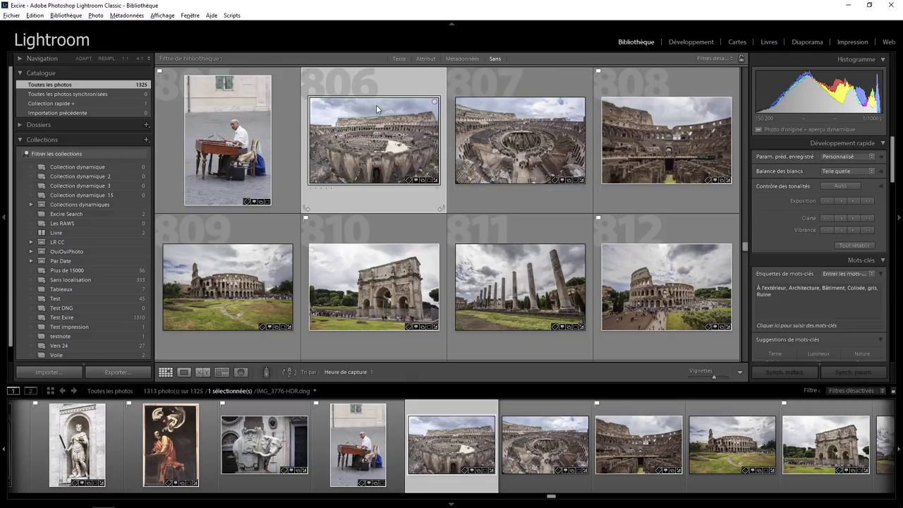
pyautogui.scroll(-3, 376, 109)
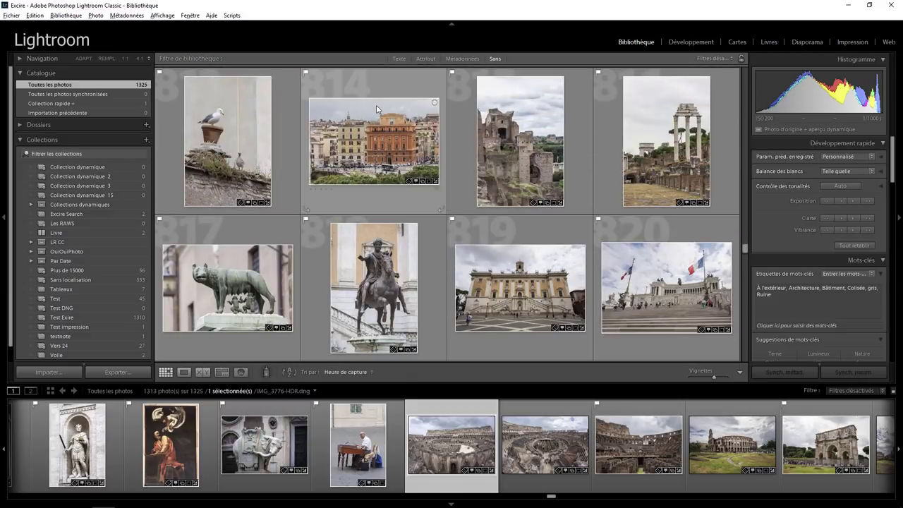
pyautogui.scroll(-1, 376, 108)
pyautogui.scroll(-1, 376, 108)
pyautogui.scroll(-1, 376, 108)
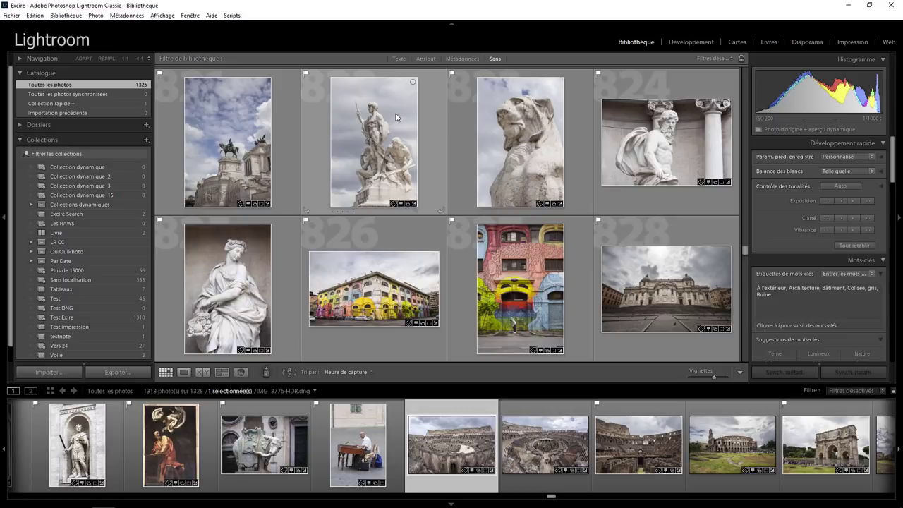
pyautogui.moveTo(396, 119)
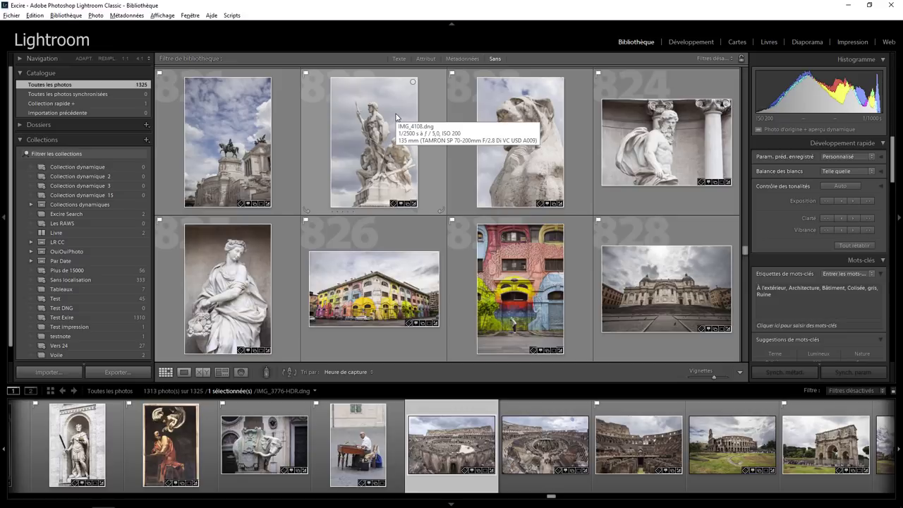
pyautogui.scroll(-3, 406, 123)
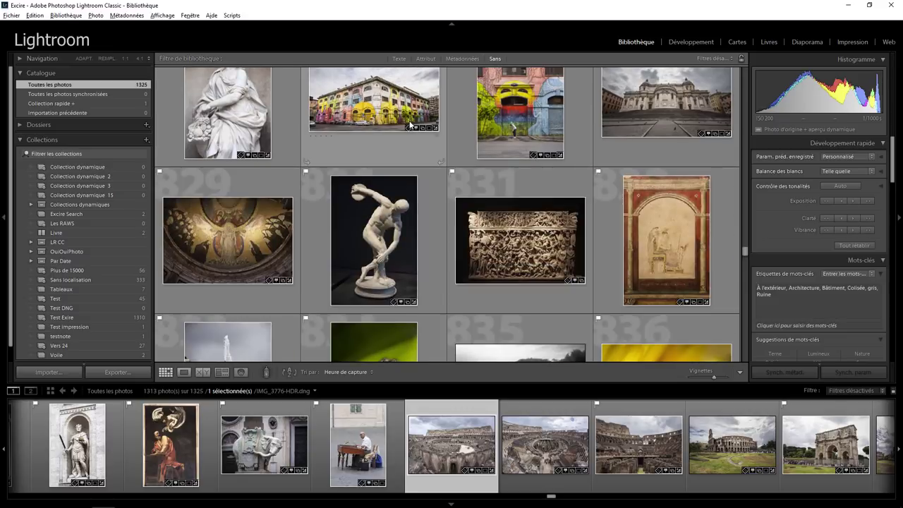